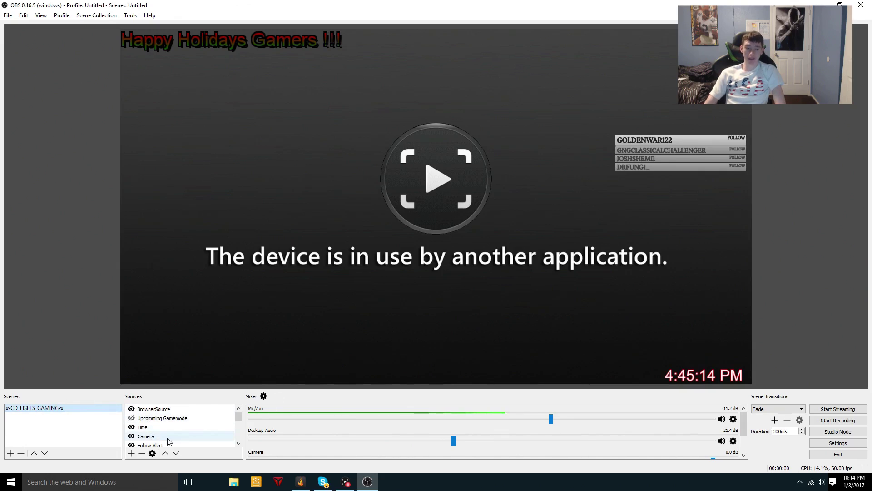
- Add a new scene named "Youtube"
{"action": "scroll", "coordinate": [155, 437], "scroll_direction": "down", "scroll_amount": 3}
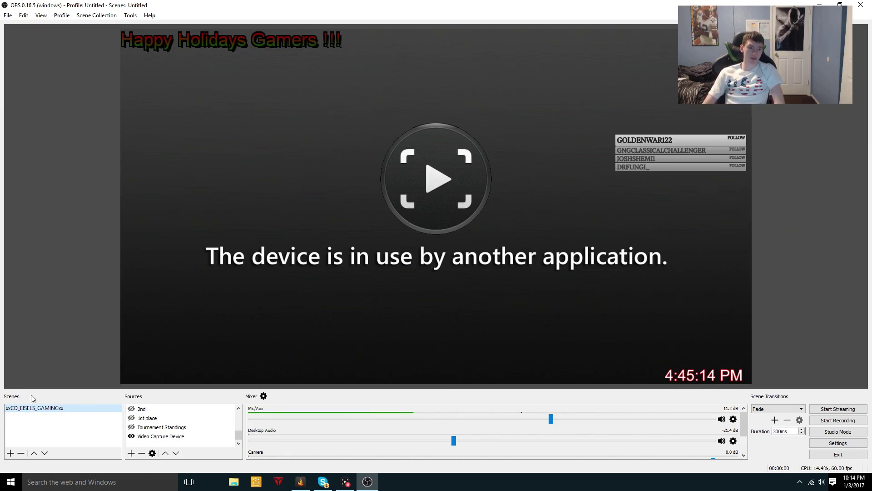
{"action": "right_click", "coordinate": [25, 429]}
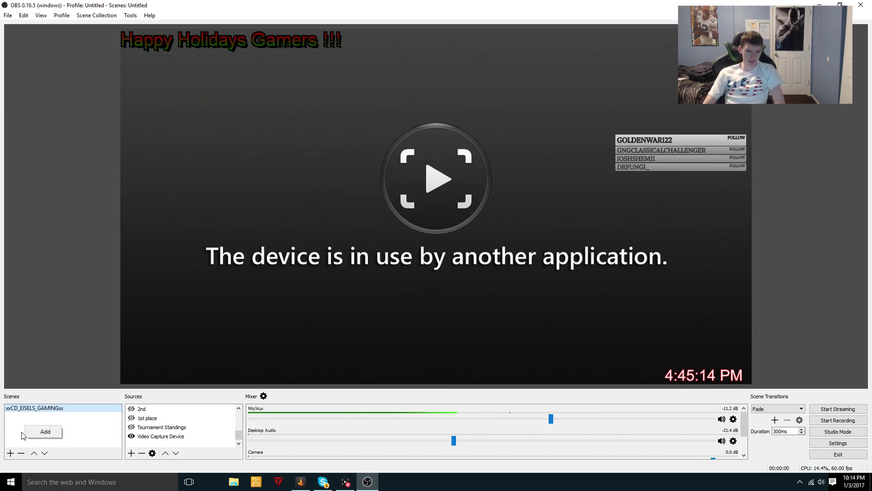
{"action": "left_click", "coordinate": [45, 432]}
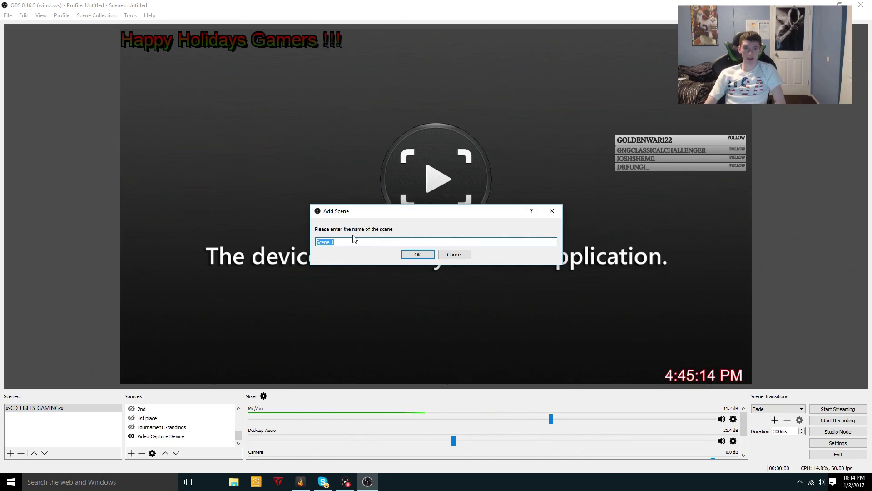
{"action": "key", "text": "BackSpace"}
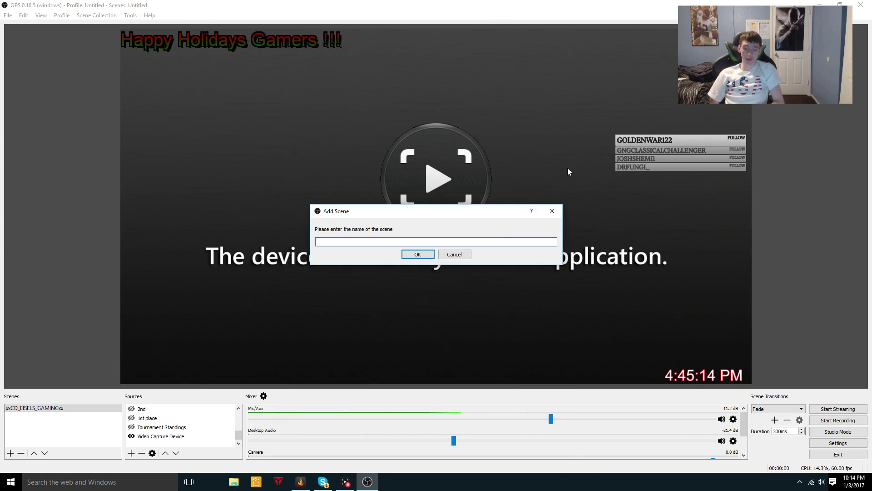
{"action": "type", "text": "Youtube"}
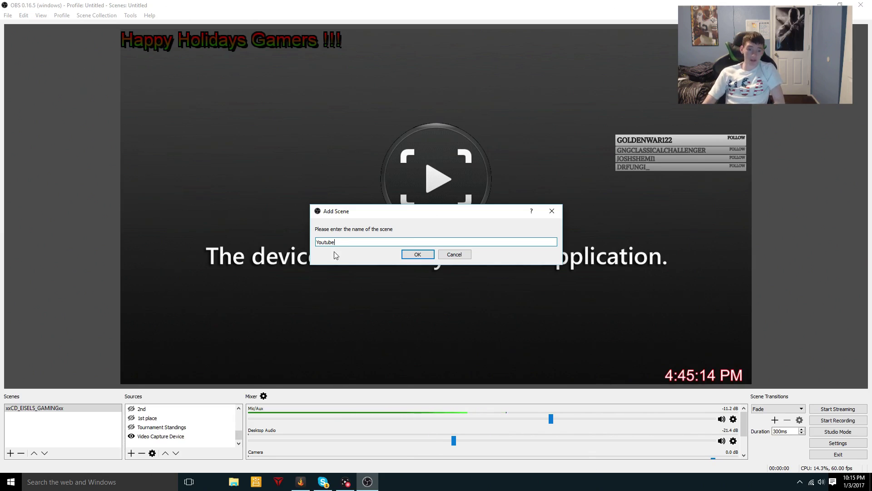
{"action": "left_click", "coordinate": [412, 253]}
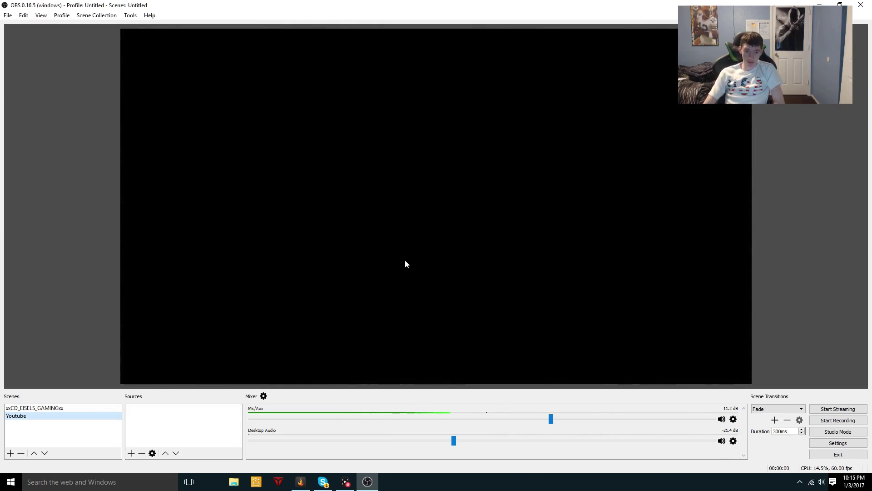
- Look through the source list of the original gaming scene
{"action": "left_click", "coordinate": [20, 409]}
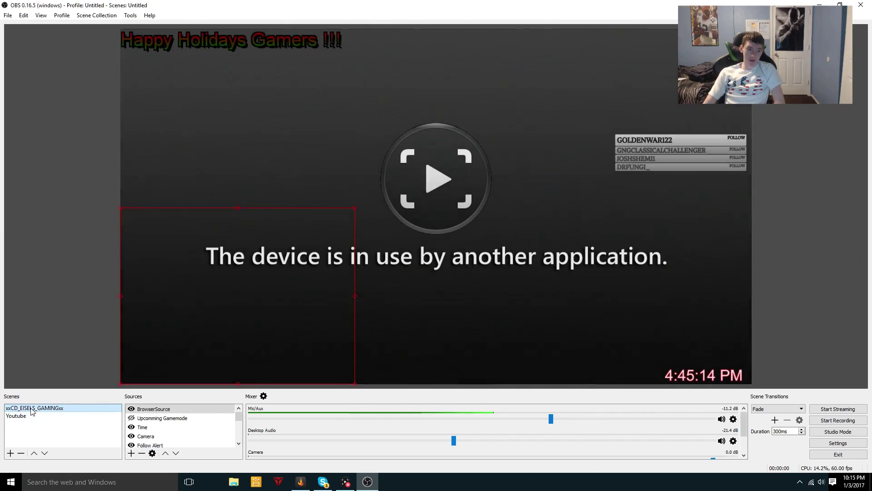
{"action": "scroll", "coordinate": [153, 430], "scroll_direction": "down", "scroll_amount": 2}
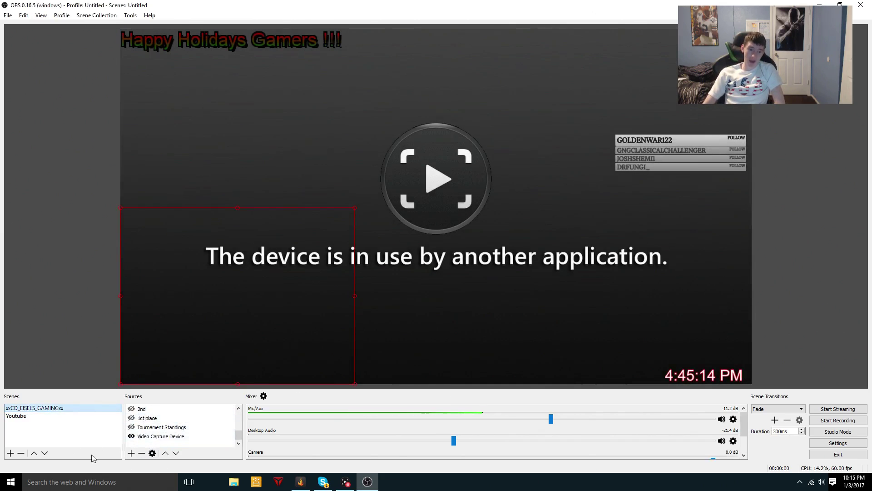
{"action": "scroll", "coordinate": [153, 429], "scroll_direction": "up", "scroll_amount": 2}
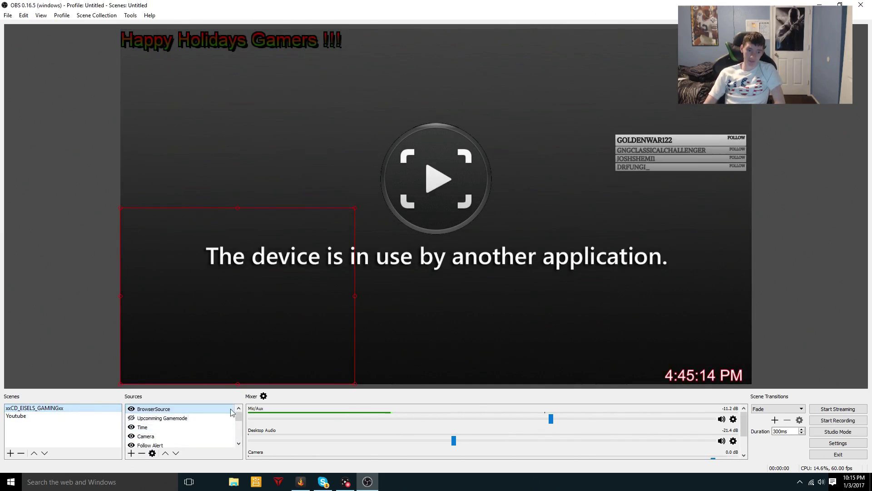
- Add a new video capture device source named "Camera Logitech" to the Youtube scene, using the Logitech HD Pro Webcam C920
{"action": "left_click", "coordinate": [19, 415]}
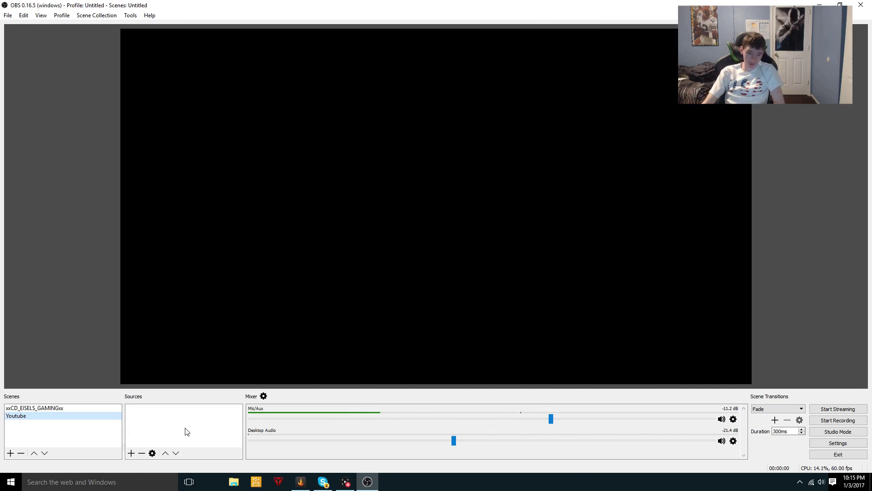
{"action": "right_click", "coordinate": [148, 419]}
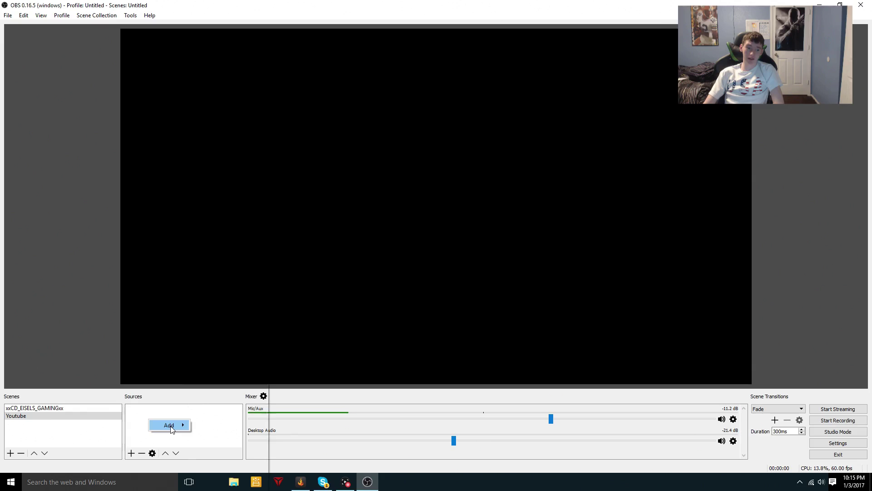
{"action": "mouse_move", "coordinate": [172, 428]}
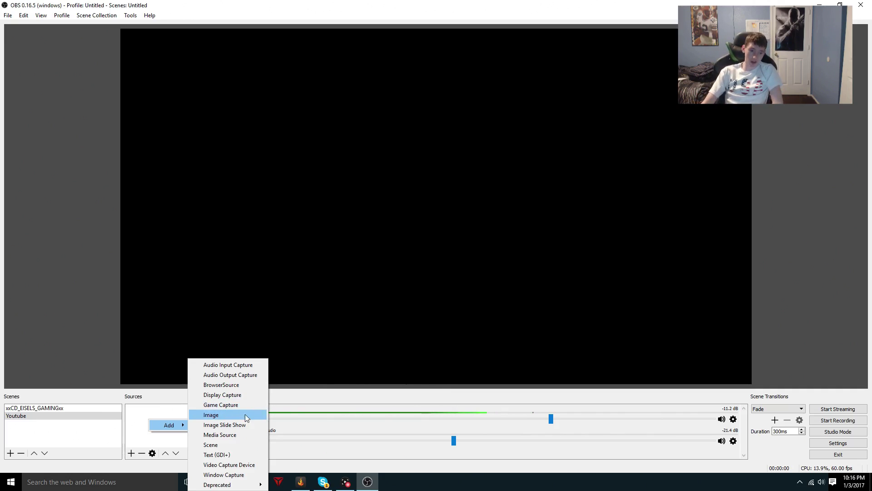
{"action": "left_click", "coordinate": [231, 463]}
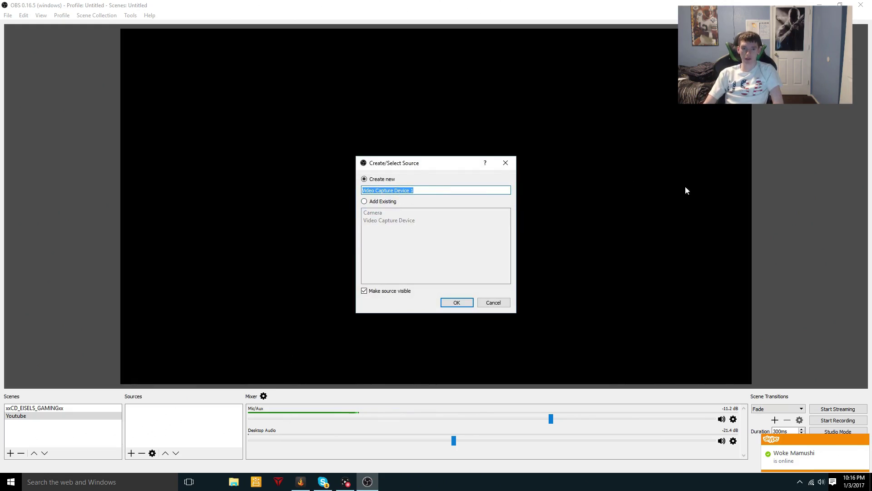
{"action": "key", "text": "BackSpace"}
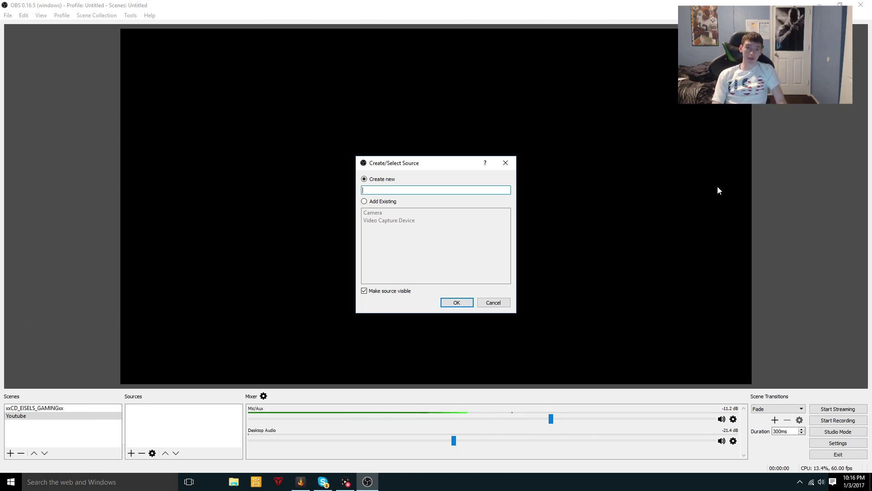
{"action": "type", "text": "amera"}
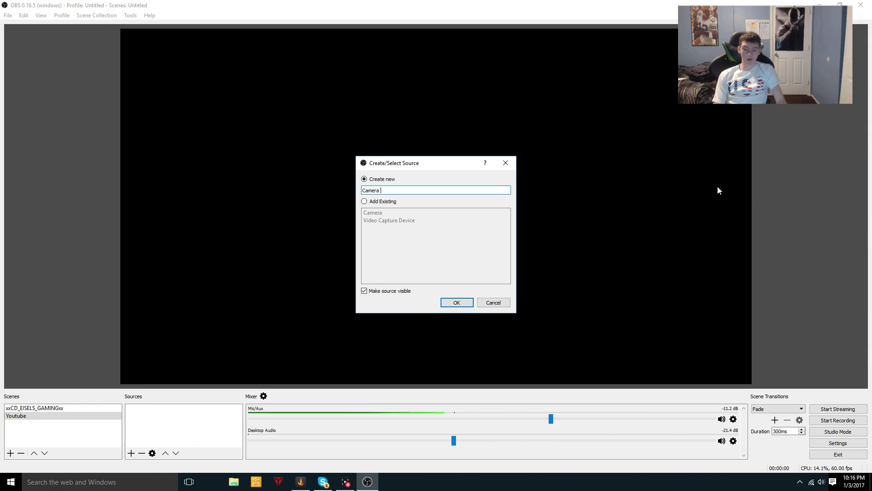
{"action": "type", "text": " Logitec"}
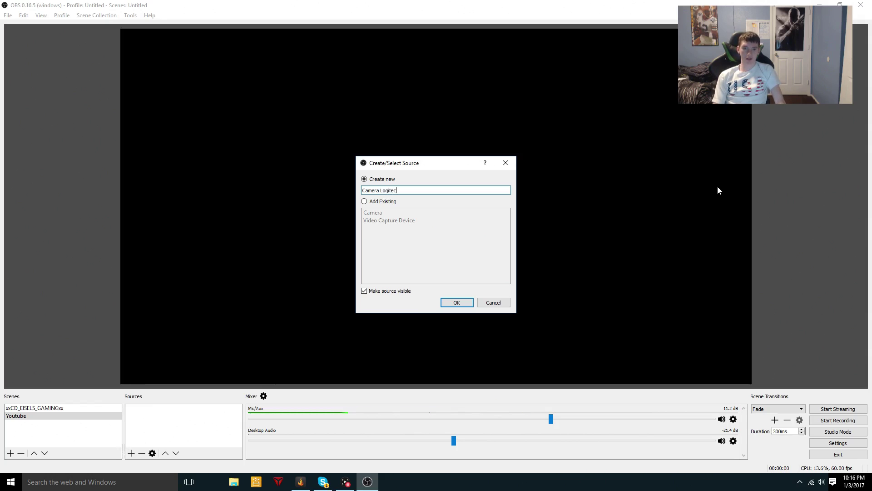
{"action": "type", "text": "h"}
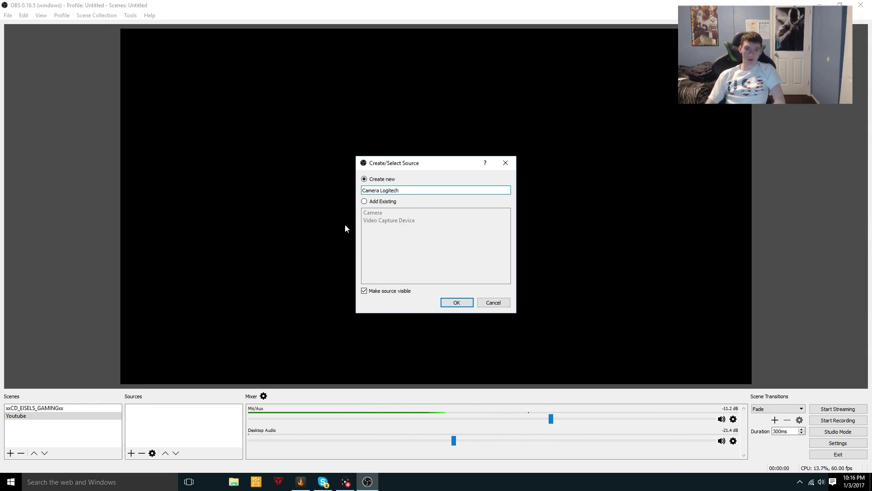
{"action": "left_click", "coordinate": [457, 303]}
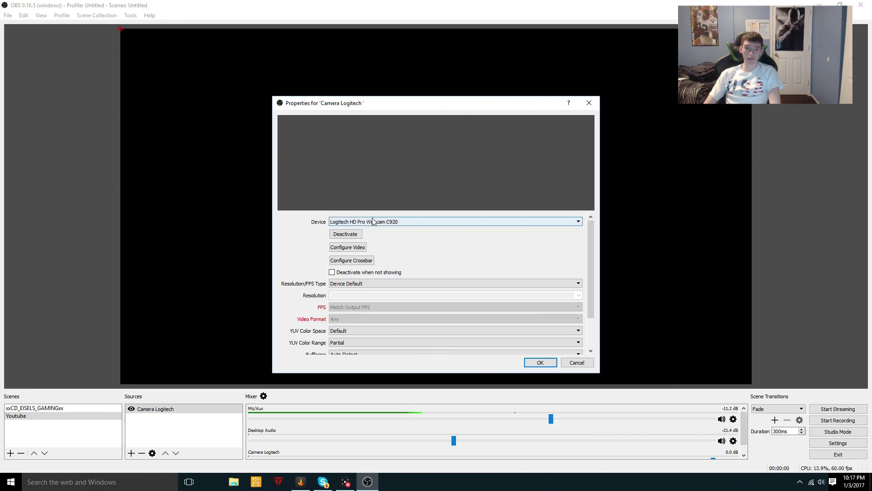
{"action": "left_click", "coordinate": [404, 224]}
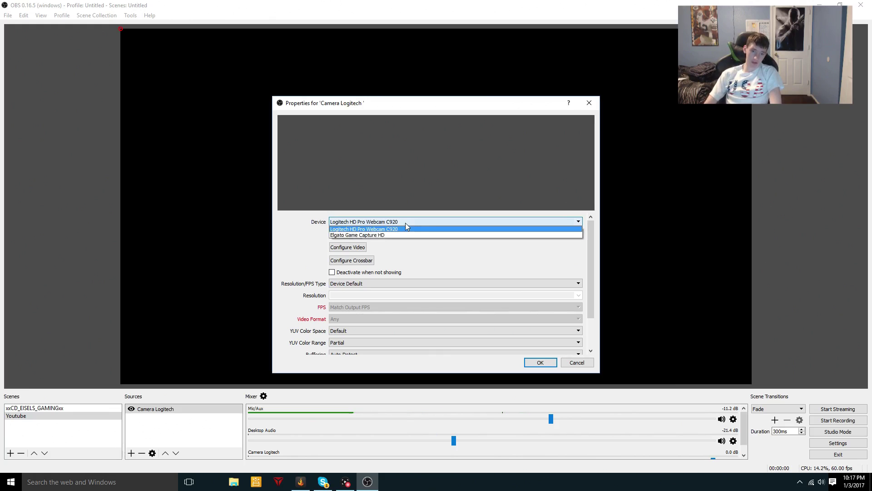
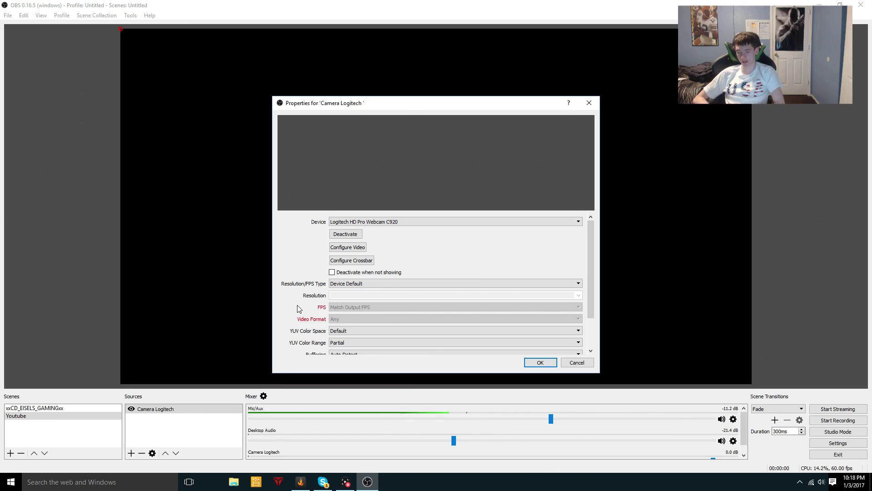
- Try the Custom resolution/FPS type for the camera, look at the selectable resolutions, and restore Device Default
{"action": "left_click", "coordinate": [352, 284]}
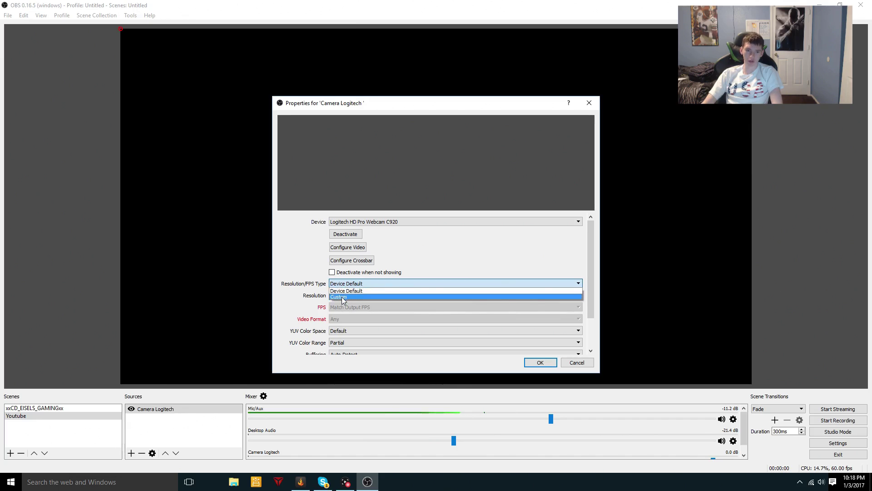
{"action": "left_click", "coordinate": [342, 298]}
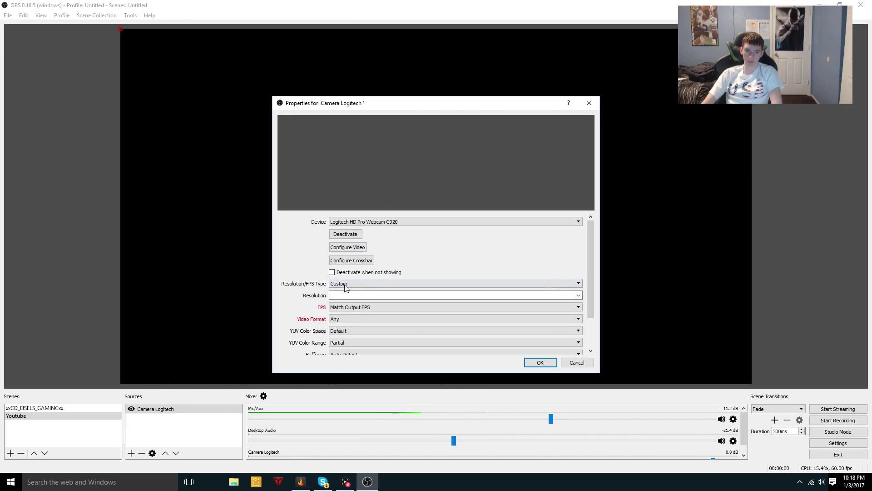
{"action": "left_click", "coordinate": [399, 295]}
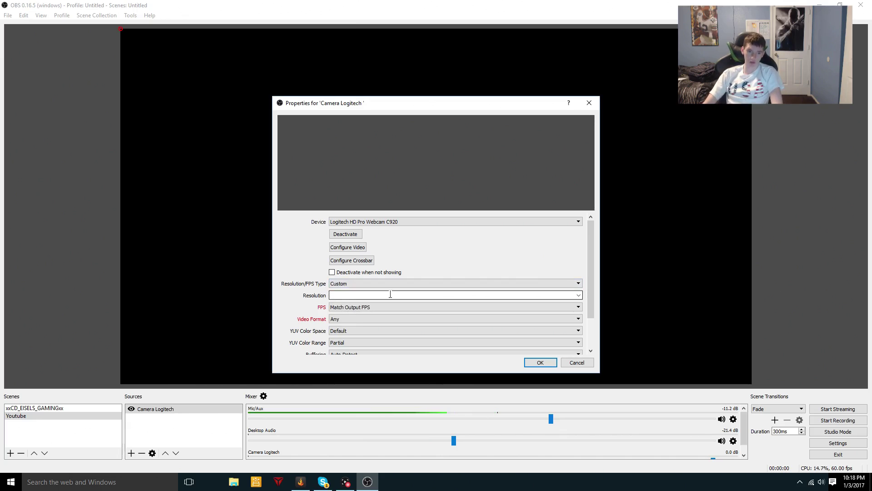
{"action": "left_click", "coordinate": [580, 295]}
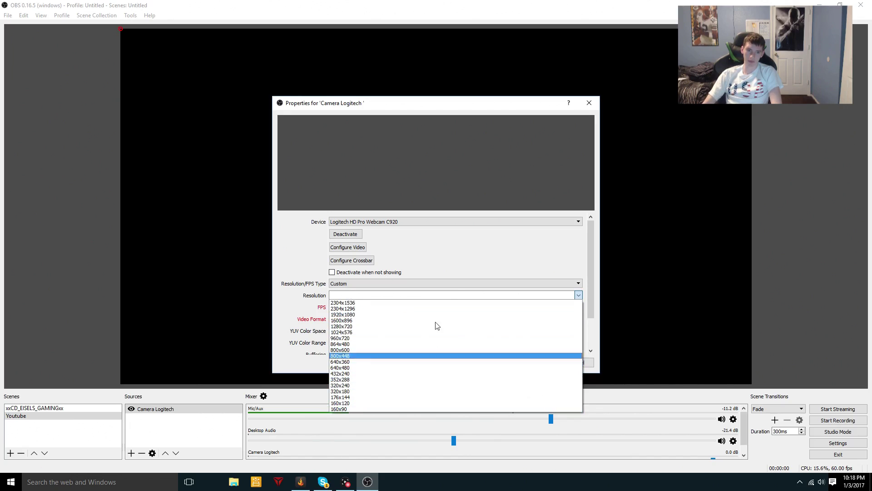
{"action": "left_click", "coordinate": [474, 243]}
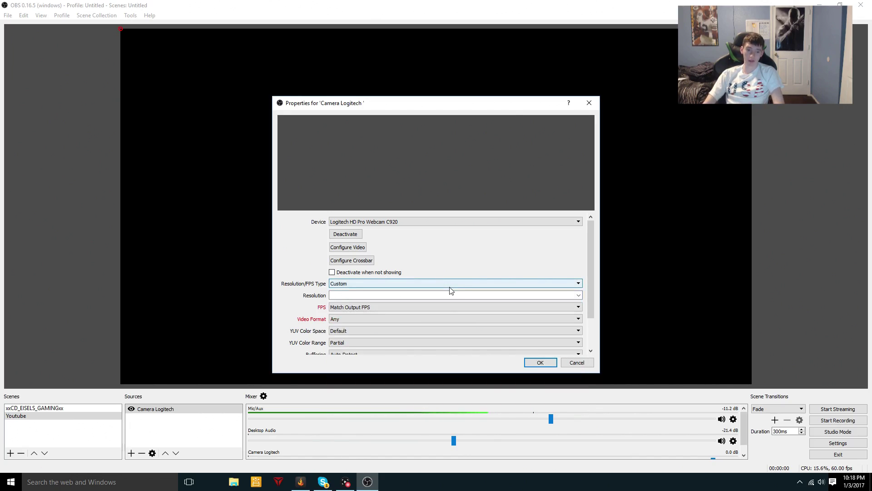
{"action": "left_click", "coordinate": [449, 290]}
{"action": "left_click", "coordinate": [400, 289]}
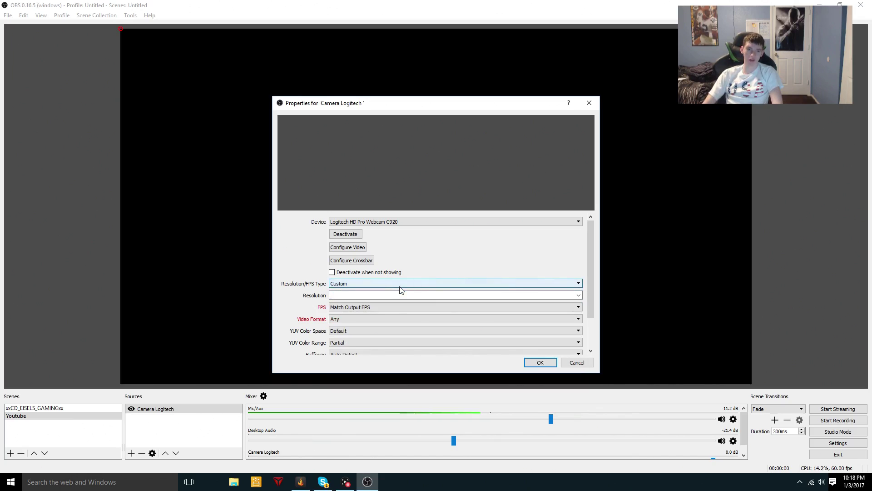
{"action": "left_click", "coordinate": [399, 286]}
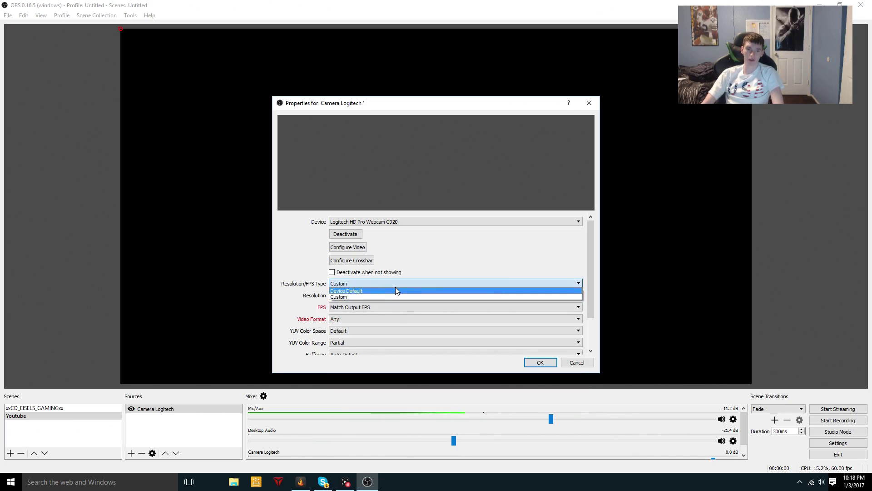
{"action": "left_click", "coordinate": [395, 287]}
{"action": "left_click", "coordinate": [400, 284]}
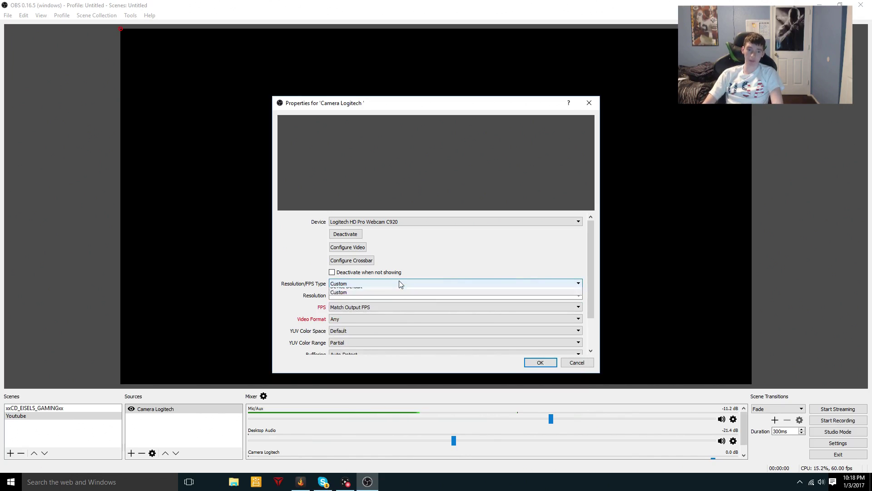
{"action": "left_click", "coordinate": [386, 289]}
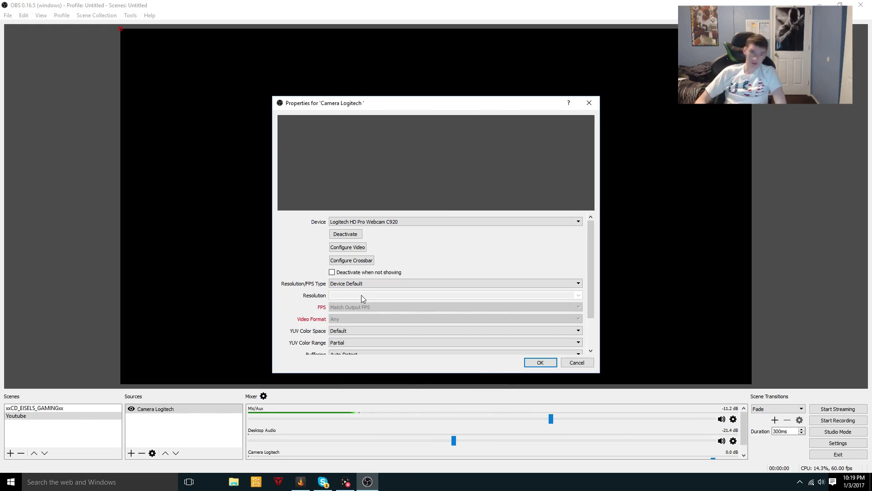
- Set the camera's YUV Color Range to Full and check the audio output modes, keeping Capture audio only
{"action": "scroll", "coordinate": [330, 295], "scroll_direction": "down", "scroll_amount": 2}
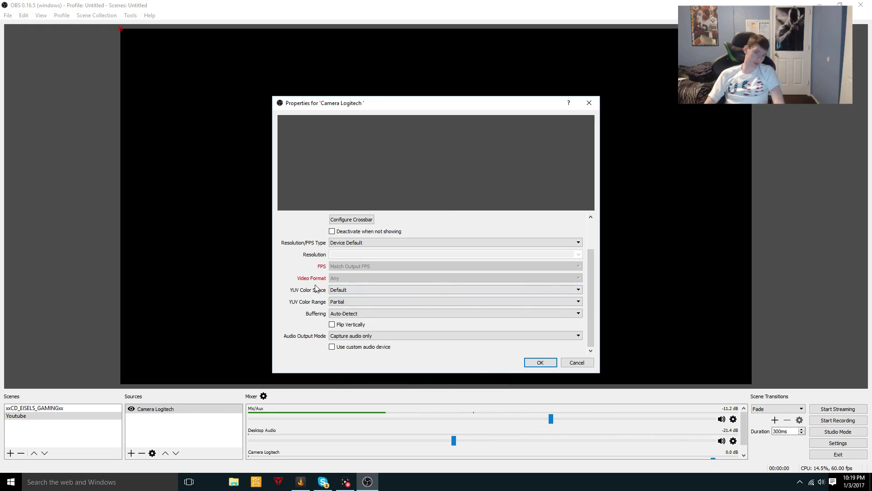
{"action": "scroll", "coordinate": [413, 317], "scroll_direction": "up", "scroll_amount": 2}
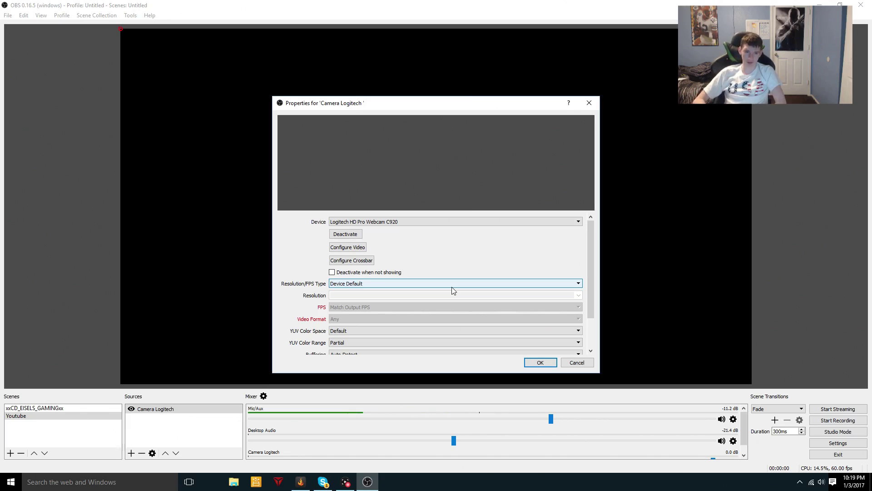
{"action": "scroll", "coordinate": [413, 255], "scroll_direction": "down", "scroll_amount": 2}
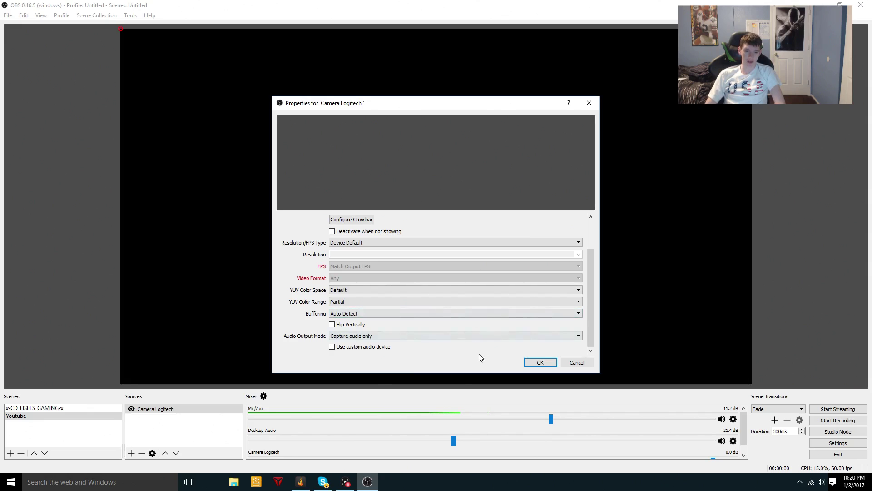
{"action": "scroll", "coordinate": [440, 320], "scroll_direction": "up", "scroll_amount": 2}
{"action": "scroll", "coordinate": [409, 313], "scroll_direction": "down", "scroll_amount": 2}
{"action": "scroll", "coordinate": [382, 306], "scroll_direction": "down", "scroll_amount": 1}
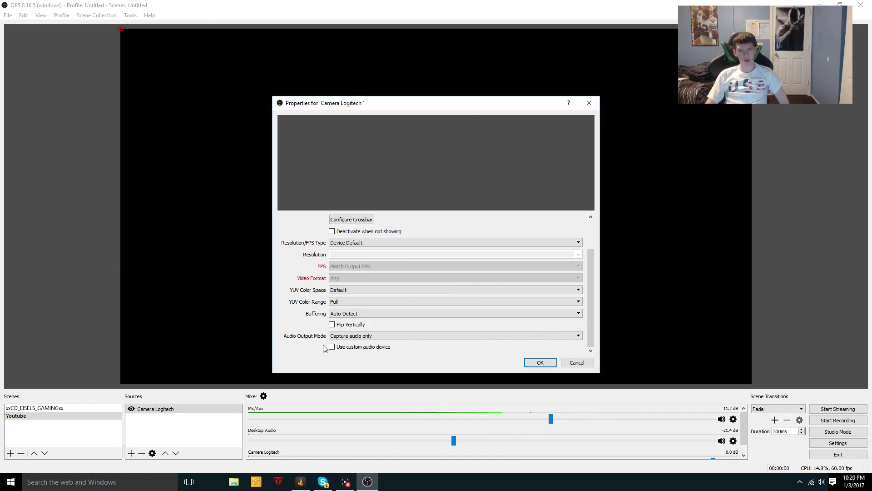
{"action": "left_click", "coordinate": [396, 335]}
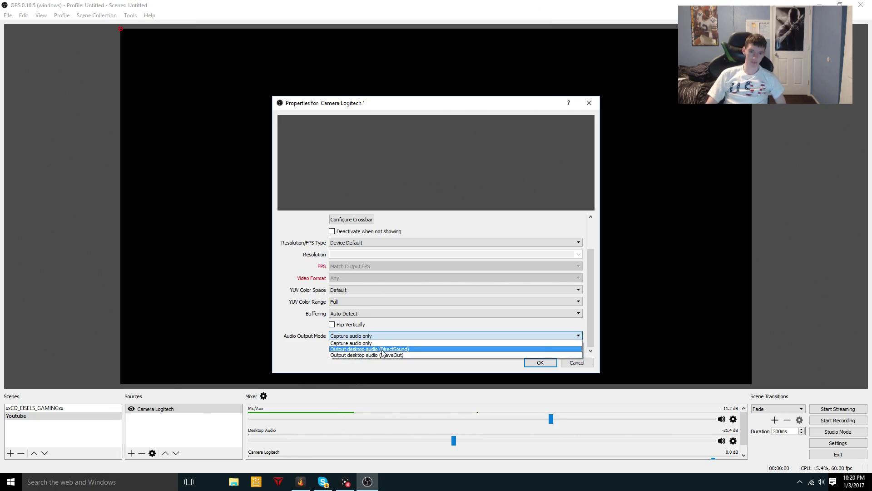
{"action": "left_click", "coordinate": [420, 337]}
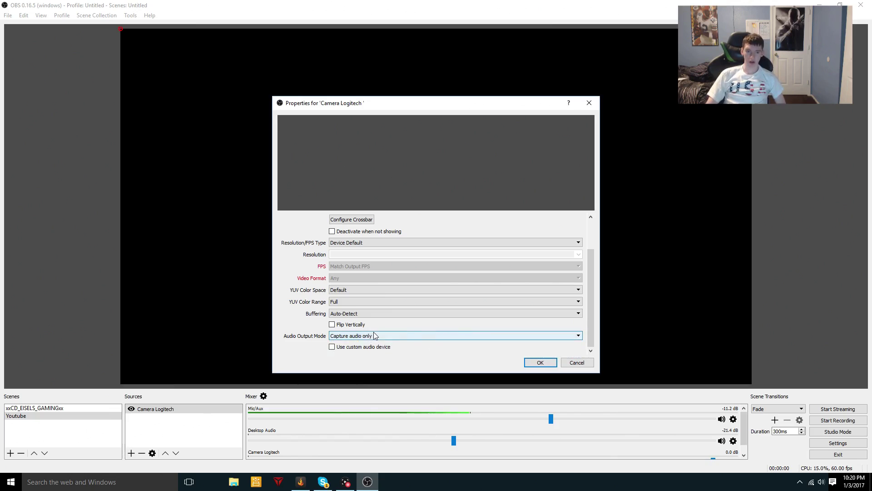
- Keep Capture audio only and Auto-Detect buffering for the Camera Logitech source, and accept its properties
{"action": "left_click", "coordinate": [421, 337]}
{"action": "left_click", "coordinate": [255, 318]}
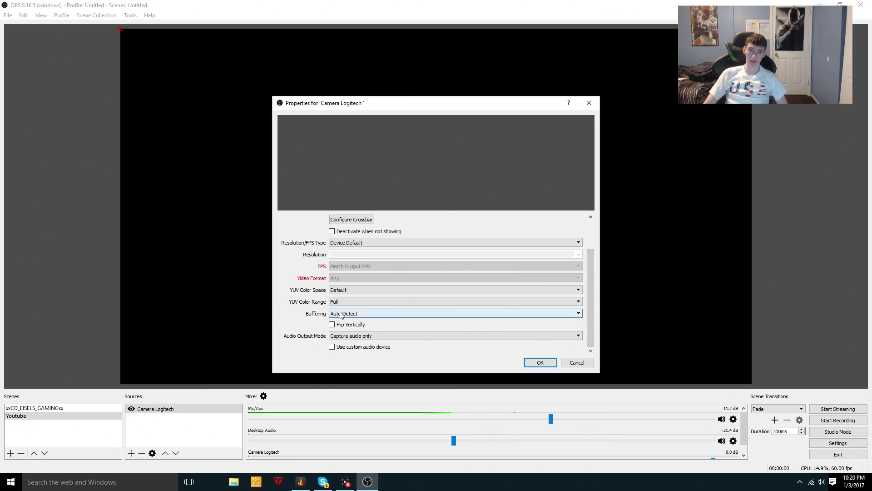
{"action": "left_click", "coordinate": [541, 362]}
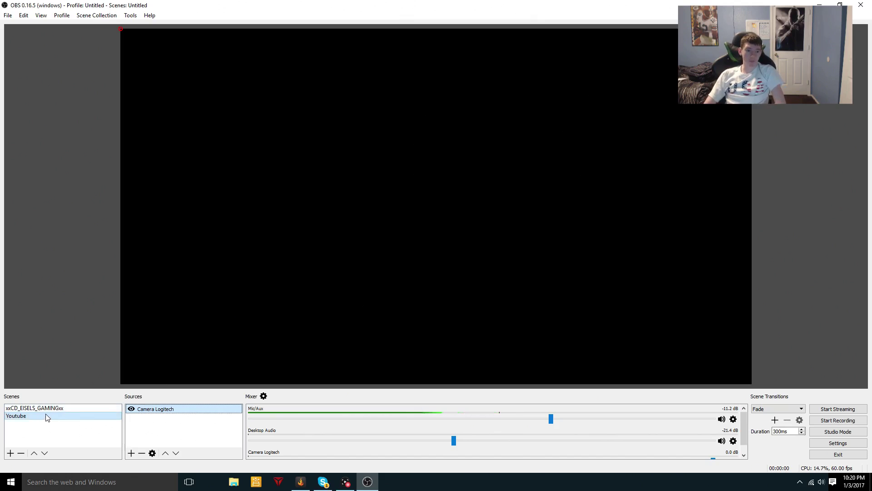
{"action": "left_click", "coordinate": [163, 428]}
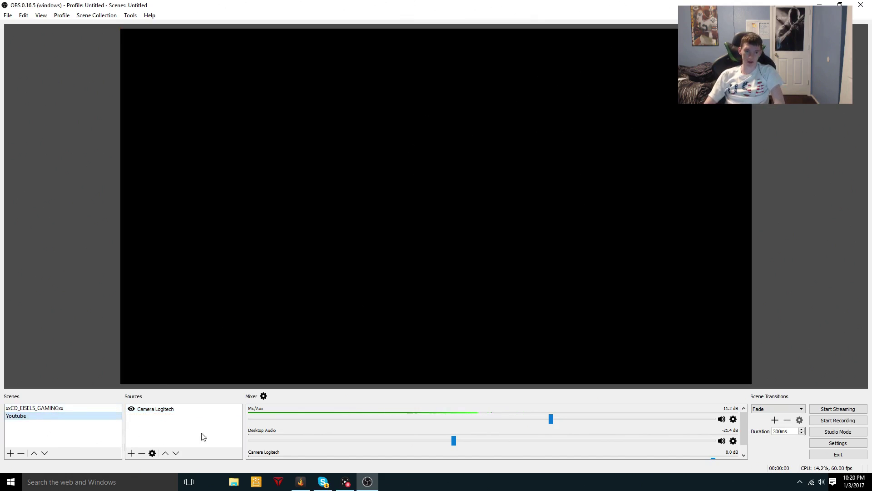
- Add a new Text (GDI+) source named "jejikewkled" to the Youtube scene
{"action": "right_click", "coordinate": [156, 422]}
{"action": "mouse_move", "coordinate": [175, 427]}
{"action": "left_click", "coordinate": [225, 454]}
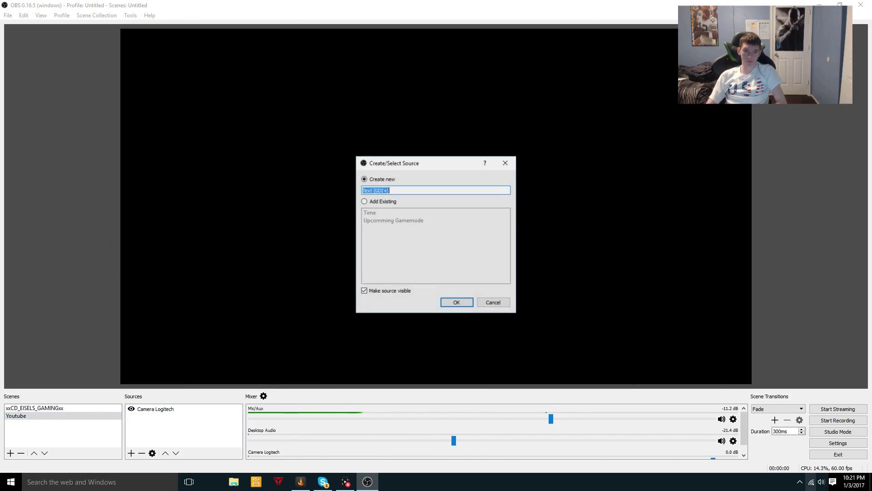
{"action": "key", "text": "BackSpace"}
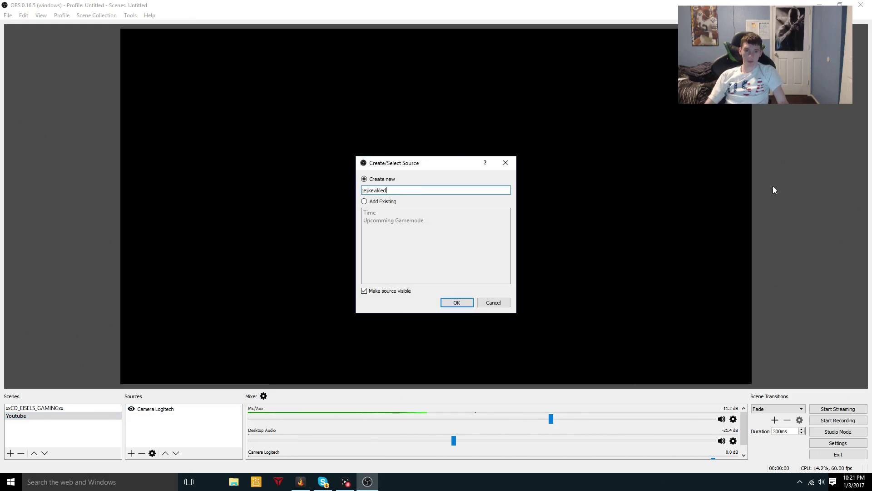
{"action": "type", "text": "jejikewkled"}
{"action": "left_click", "coordinate": [462, 304]}
{"action": "left_click", "coordinate": [452, 315]}
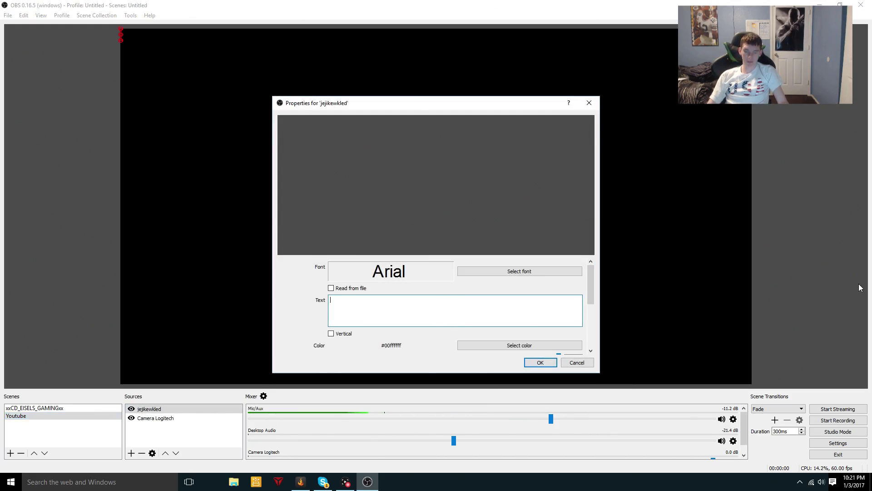
- Enter "Camera" as the text of the new source and accept its properties
{"action": "type", "text": "T"}
{"action": "key", "text": "BackSpace"}
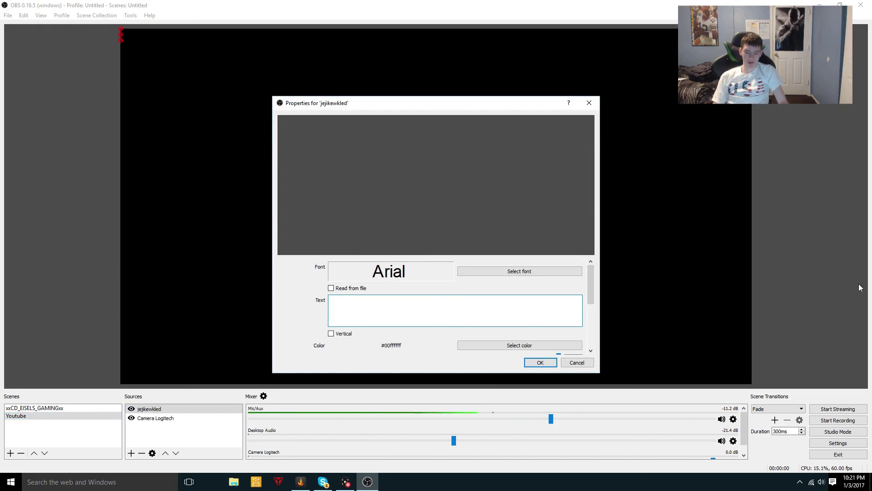
{"action": "type", "text": "cAMER"}
{"action": "key", "text": "BackSpace"}
{"action": "key", "text": "BackSpace"}
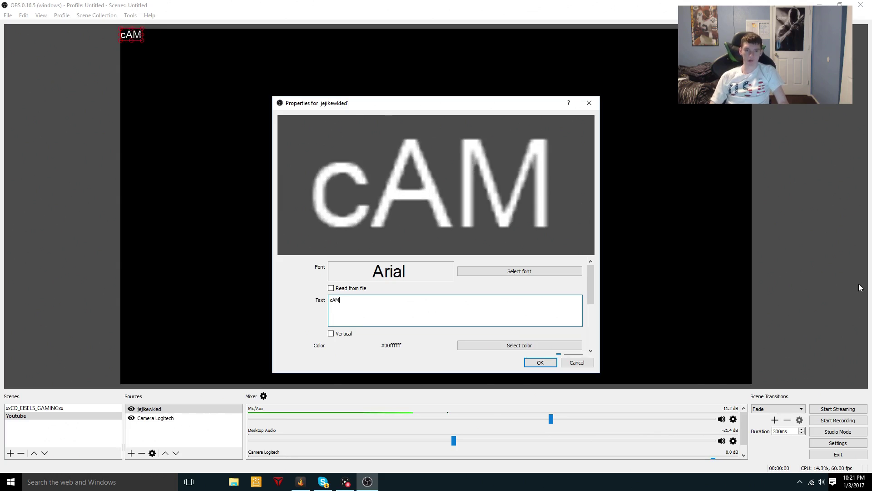
{"action": "key", "text": "BackSpace"}
{"action": "key", "text": "BackSpace"}
{"action": "key", "text": "BackSpace"}
{"action": "type", "text": "Camer"}
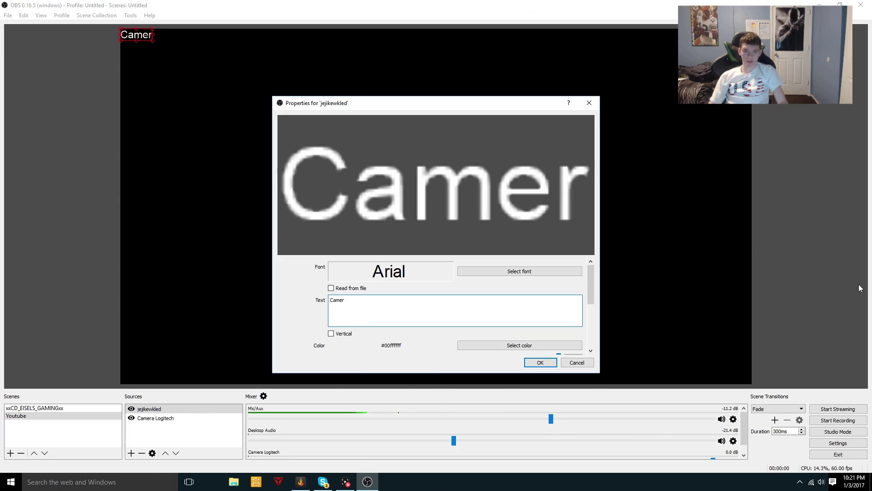
{"action": "type", "text": "a"}
{"action": "left_click", "coordinate": [546, 364]}
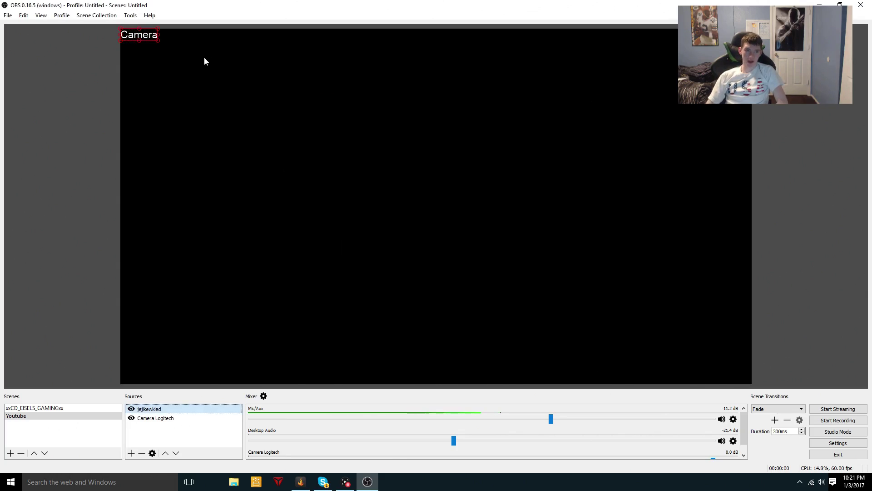
- Try resizing the Camera text in the preview and repositioning it in the upper-left area of the canvas
{"action": "left_click_drag", "start_coordinate": [146, 39], "coordinate": [350, 208]}
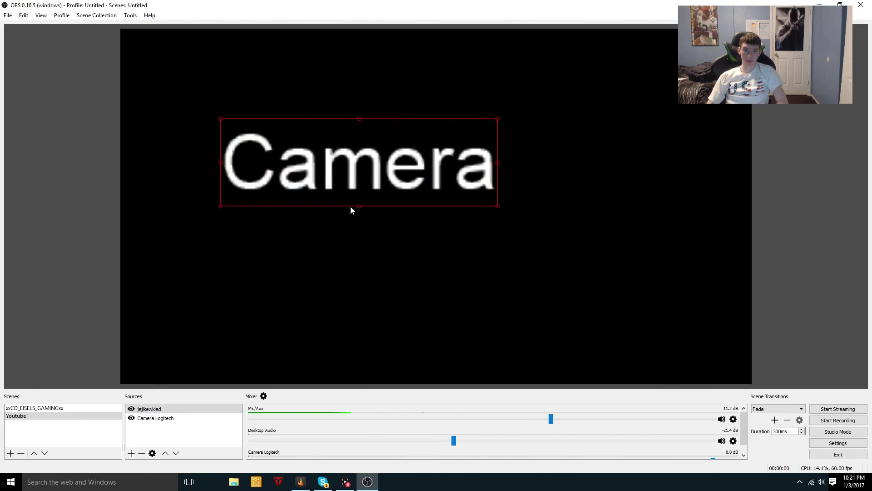
{"action": "left_click_drag", "start_coordinate": [339, 156], "coordinate": [258, 86]}
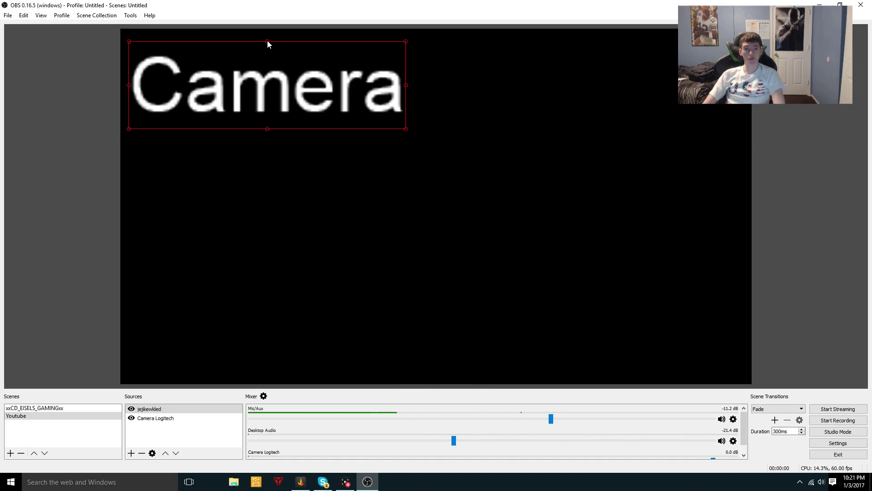
{"action": "left_click_drag", "start_coordinate": [268, 41], "coordinate": [351, 63]}
{"action": "left_click_drag", "start_coordinate": [342, 96], "coordinate": [361, 135]}
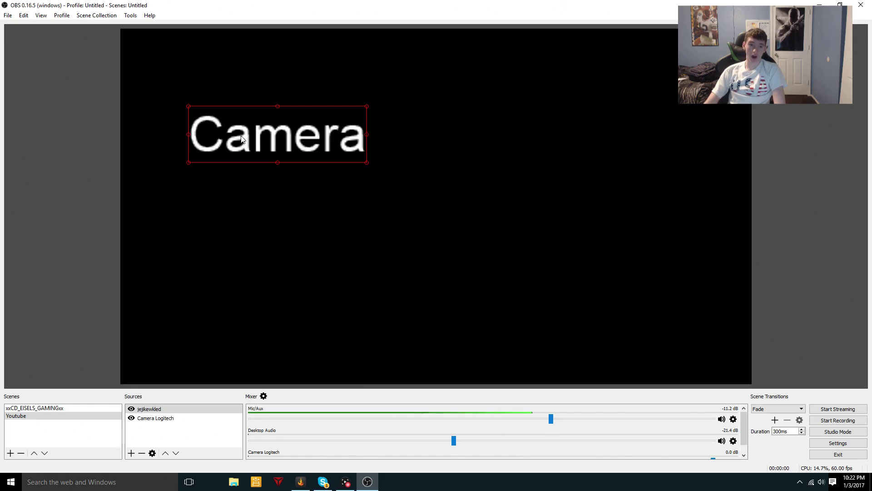
- Place the Camera text in the canvas's upper-right corner, and move it across to the upper-left corner
{"action": "left_click_drag", "start_coordinate": [241, 136], "coordinate": [626, 59]}
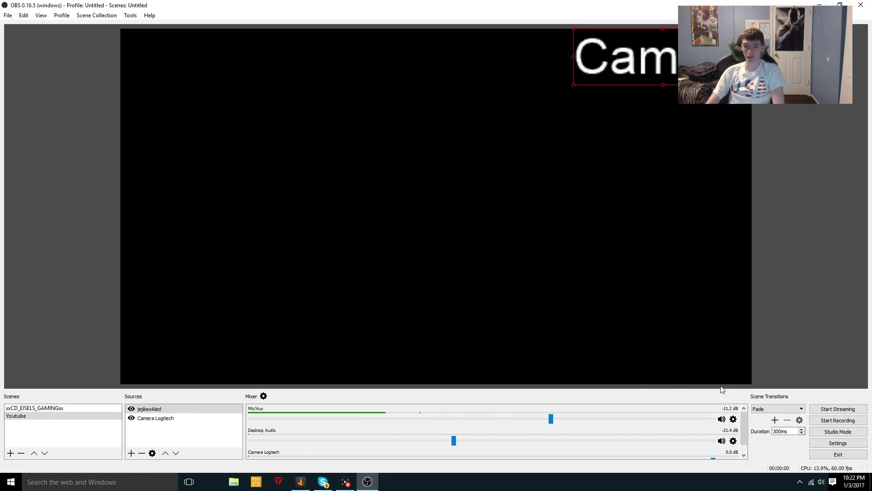
{"action": "left_click_drag", "start_coordinate": [663, 84], "coordinate": [174, 52]}
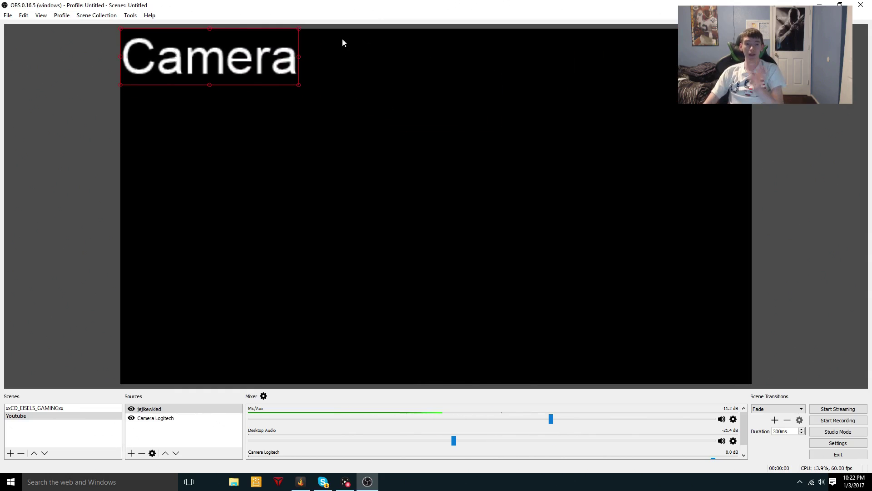
{"action": "left_click", "coordinate": [105, 78]}
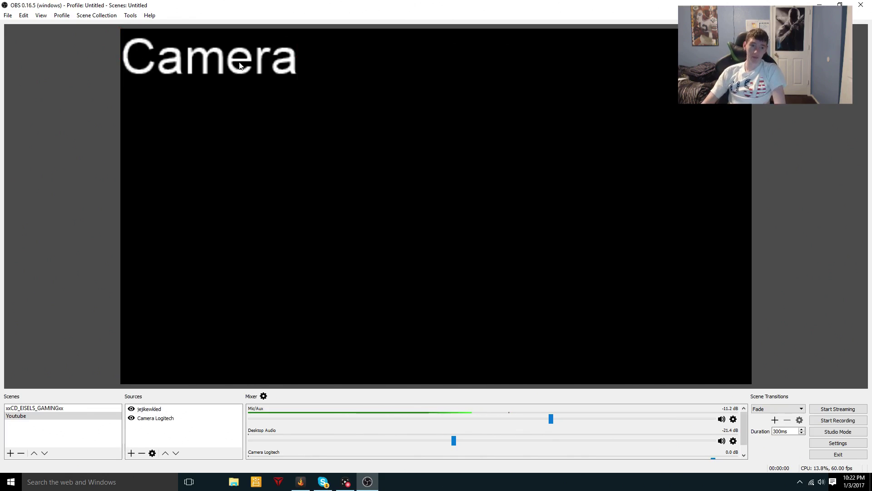
- Move the Camera text out of the canvas corner to the upper middle of the canvas, keeping it selected
{"action": "left_click_drag", "start_coordinate": [234, 64], "coordinate": [279, 87]}
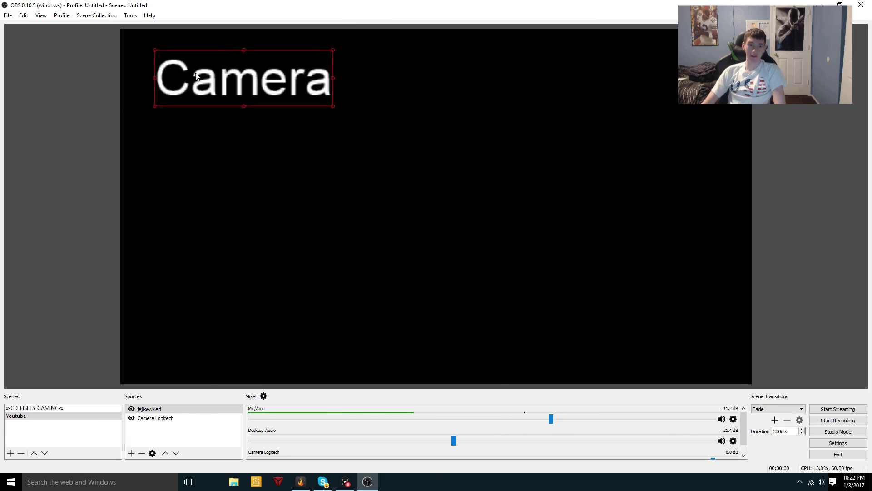
{"action": "left_click", "coordinate": [134, 72]}
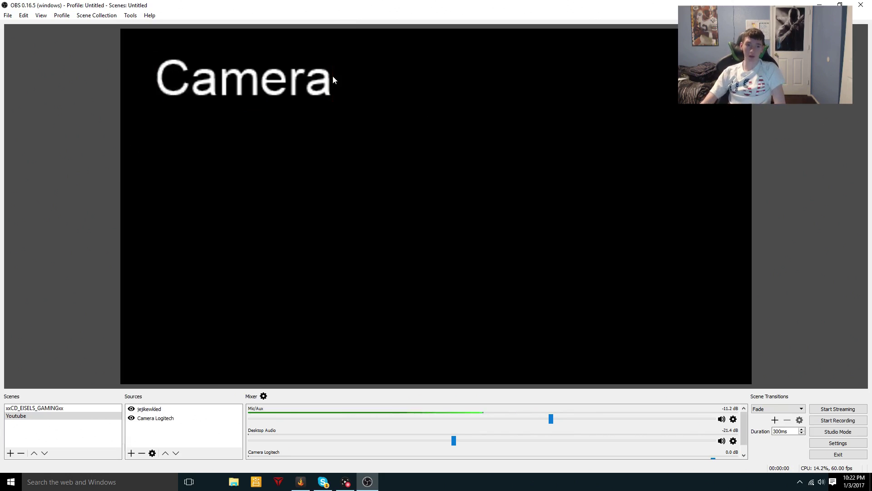
{"action": "left_click_drag", "start_coordinate": [303, 98], "coordinate": [492, 169]}
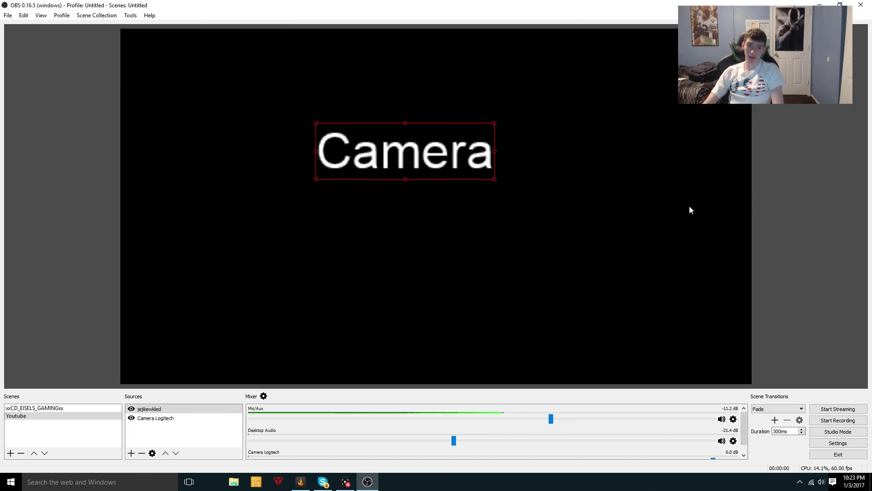
{"action": "left_click", "coordinate": [577, 195]}
{"action": "left_click", "coordinate": [447, 165]}
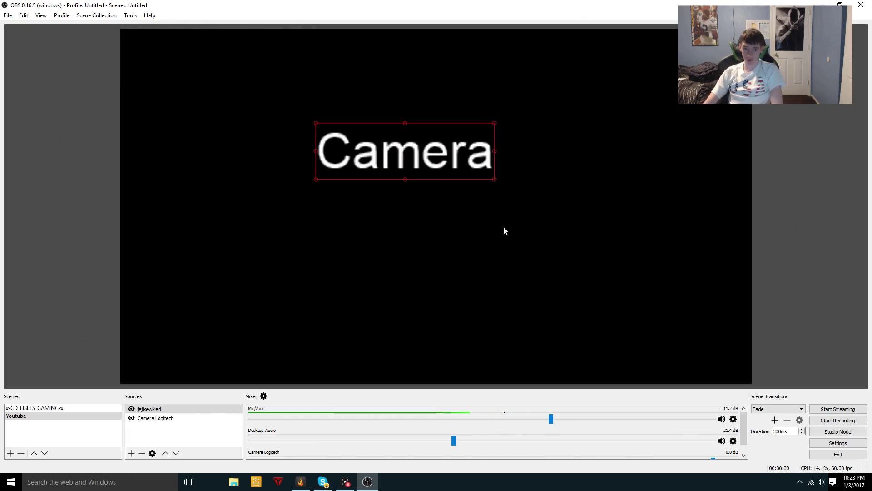
- Transform the Camera text source with Fit to screen so it spans the canvas
{"action": "right_click", "coordinate": [437, 151]}
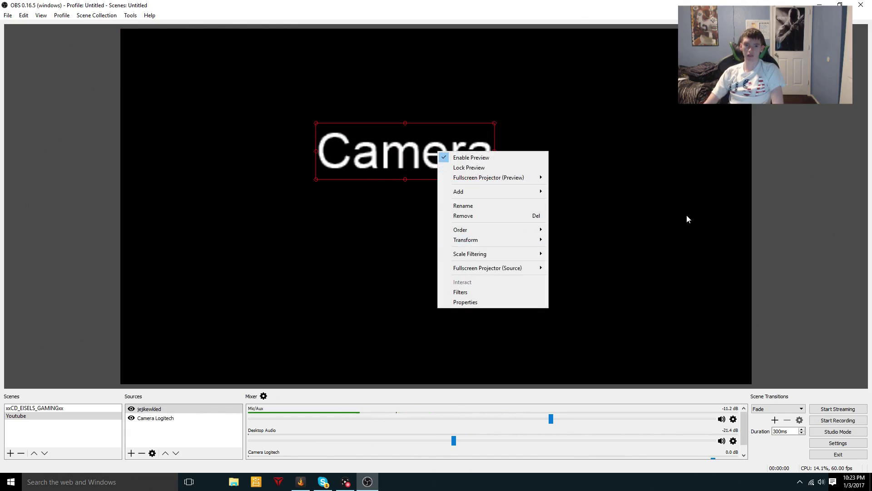
{"action": "mouse_move", "coordinate": [504, 270]}
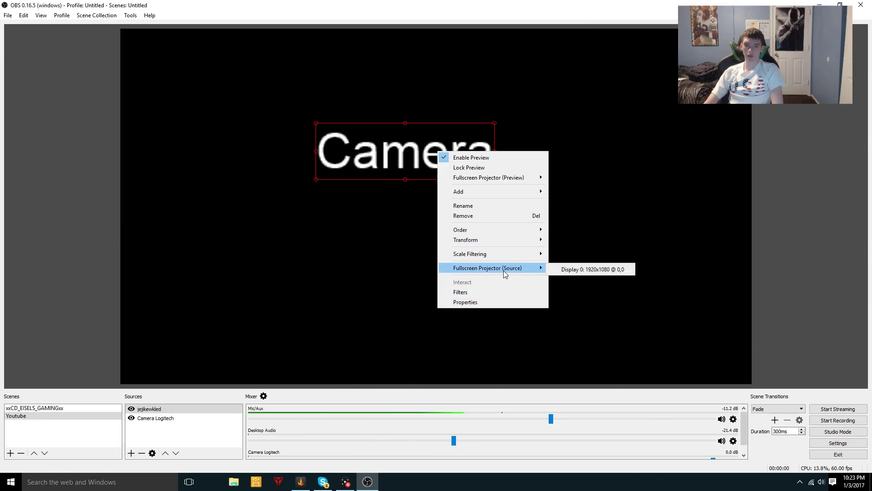
{"action": "mouse_move", "coordinate": [506, 241]}
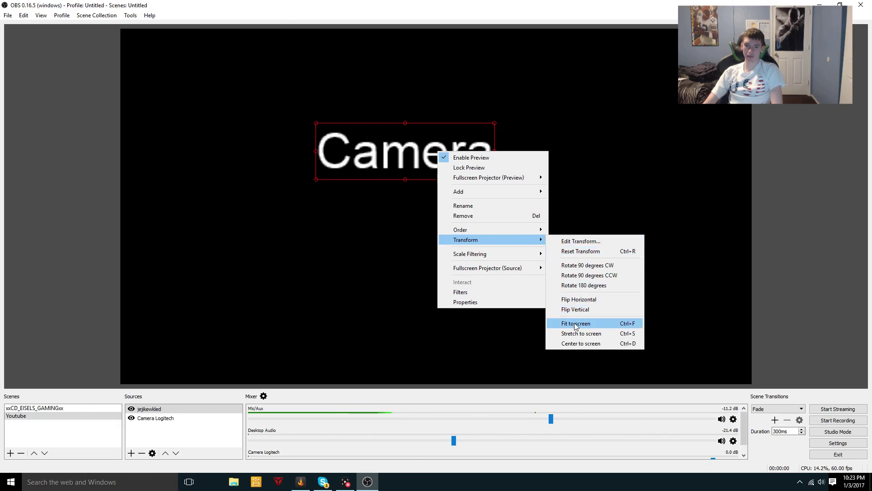
{"action": "left_click", "coordinate": [576, 326]}
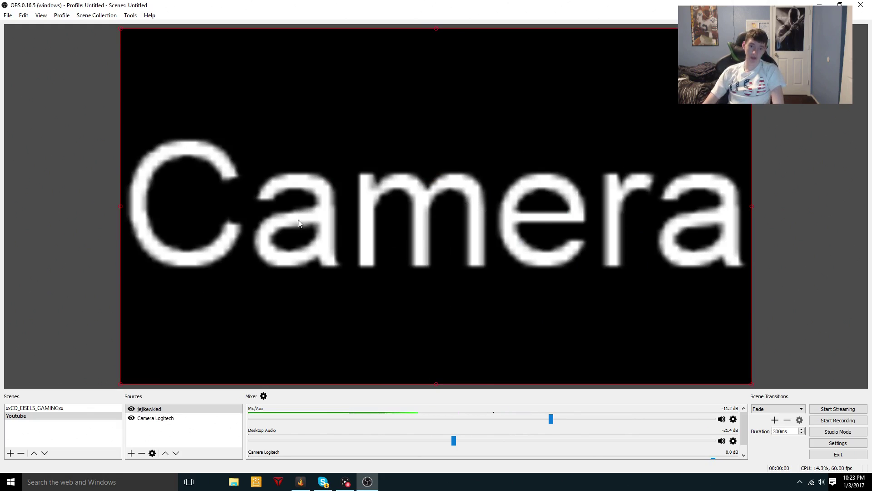
- Apply the Center to screen transform to the Camera text source
{"action": "right_click", "coordinate": [512, 162]}
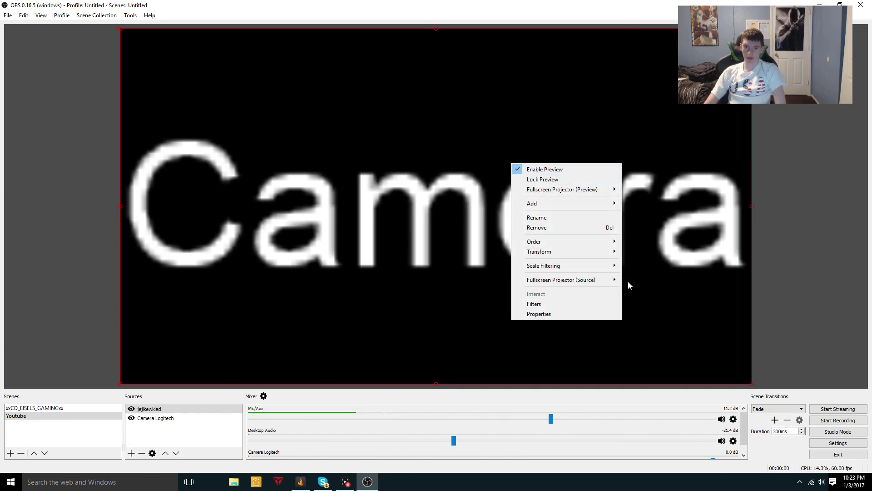
{"action": "mouse_move", "coordinate": [600, 257]}
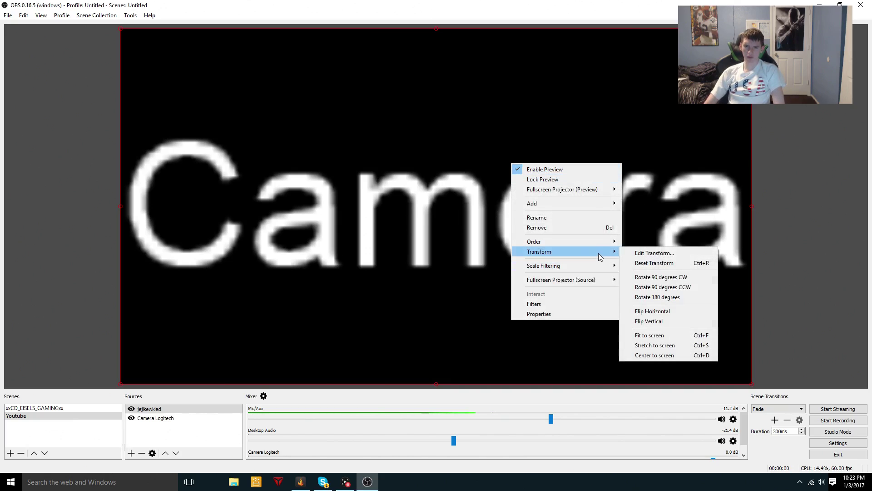
{"action": "left_click", "coordinate": [677, 354]}
{"action": "right_click", "coordinate": [559, 266]}
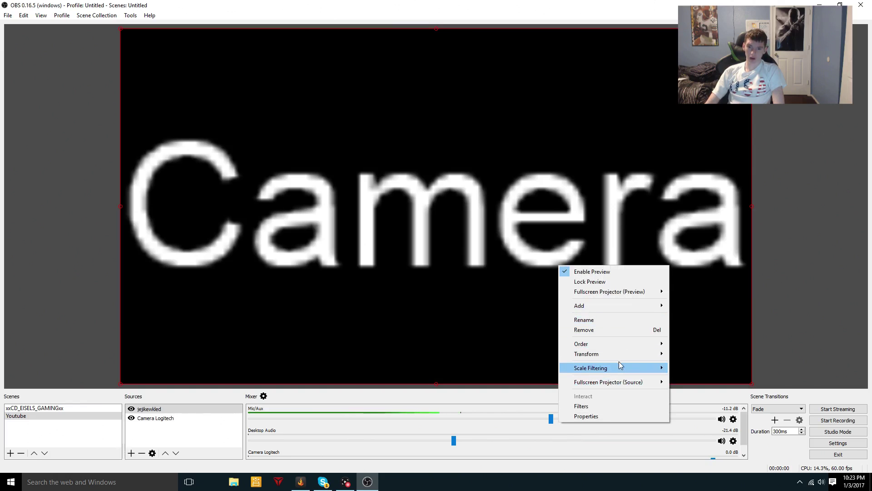
{"action": "mouse_move", "coordinate": [620, 357]}
{"action": "left_click", "coordinate": [713, 456]}
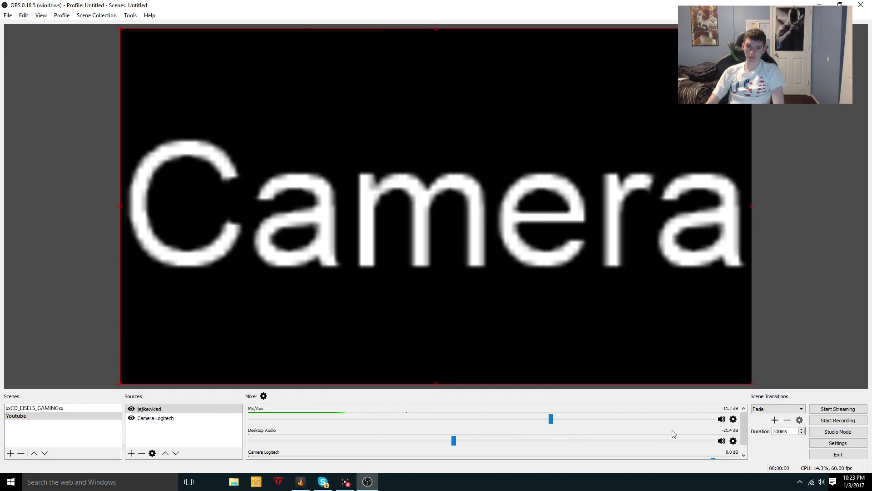
- Rotate the Camera text source by 180 degrees
{"action": "right_click", "coordinate": [560, 387]}
{"action": "mouse_move", "coordinate": [613, 342]}
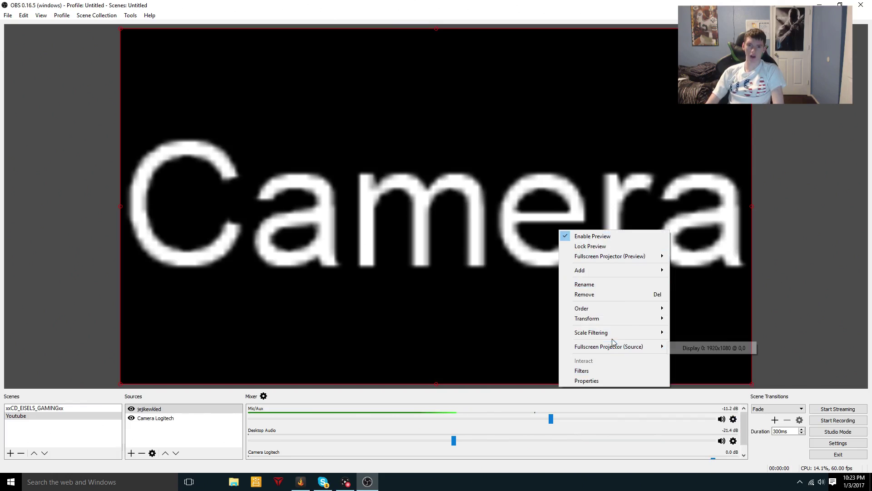
{"action": "mouse_move", "coordinate": [619, 318]}
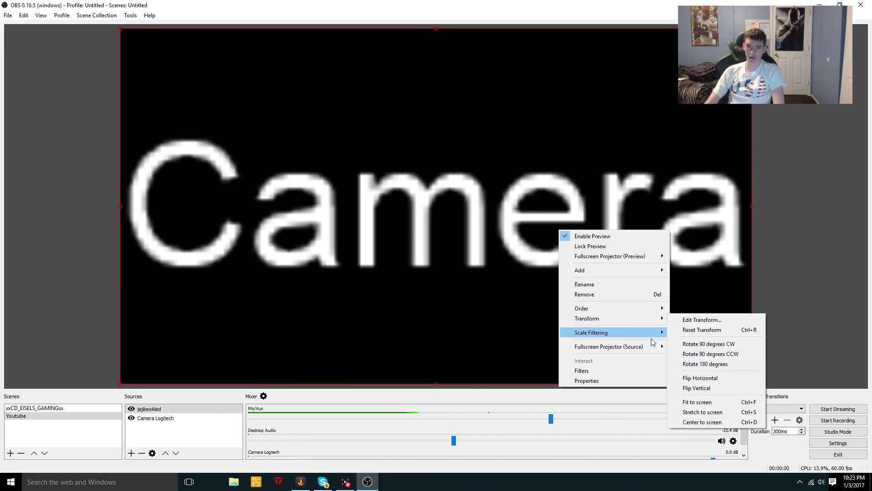
{"action": "left_click", "coordinate": [706, 366]}
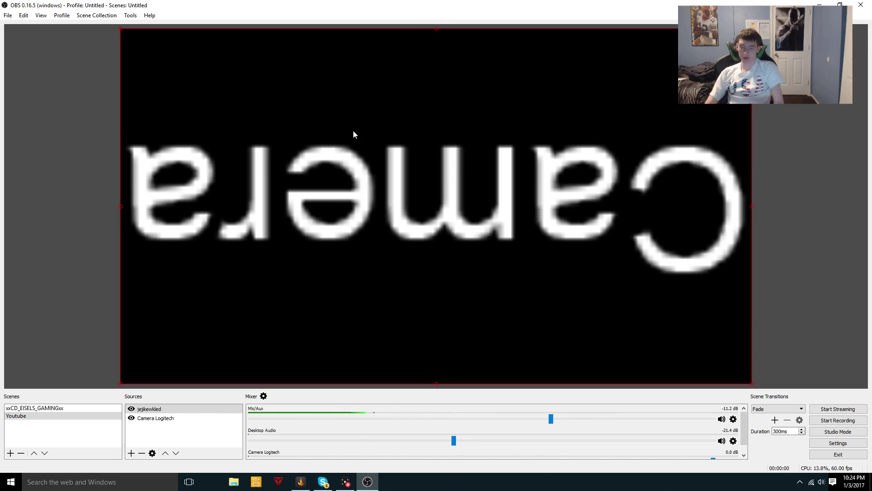
{"action": "right_click", "coordinate": [371, 110]}
{"action": "mouse_move", "coordinate": [438, 198]}
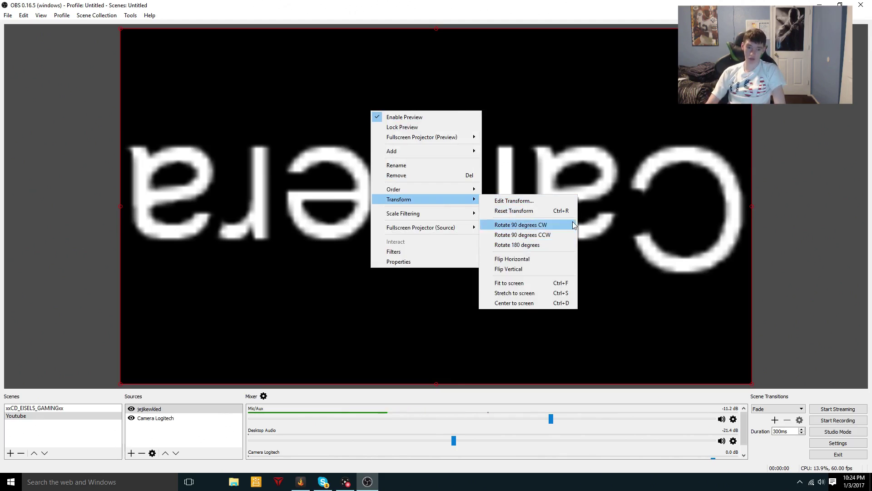
{"action": "key", "text": "Escape"}
{"action": "left_click", "coordinate": [23, 408]}
{"action": "left_click", "coordinate": [36, 416]}
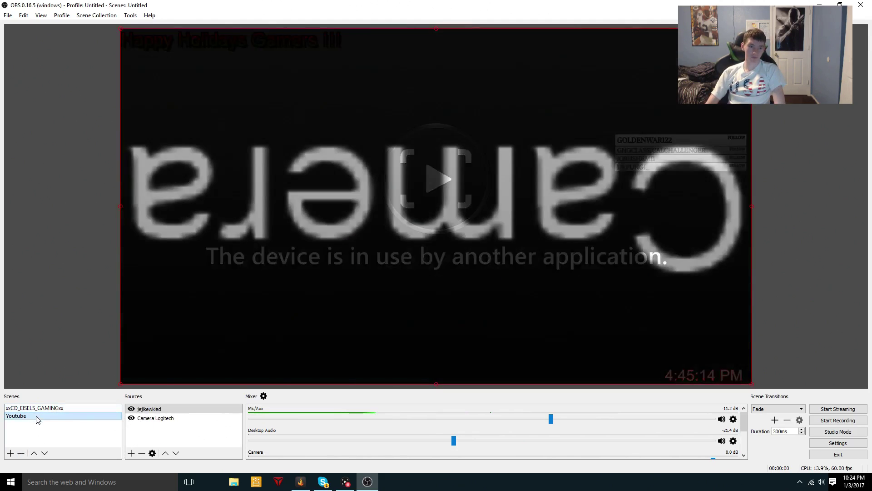
{"action": "right_click", "coordinate": [148, 433]}
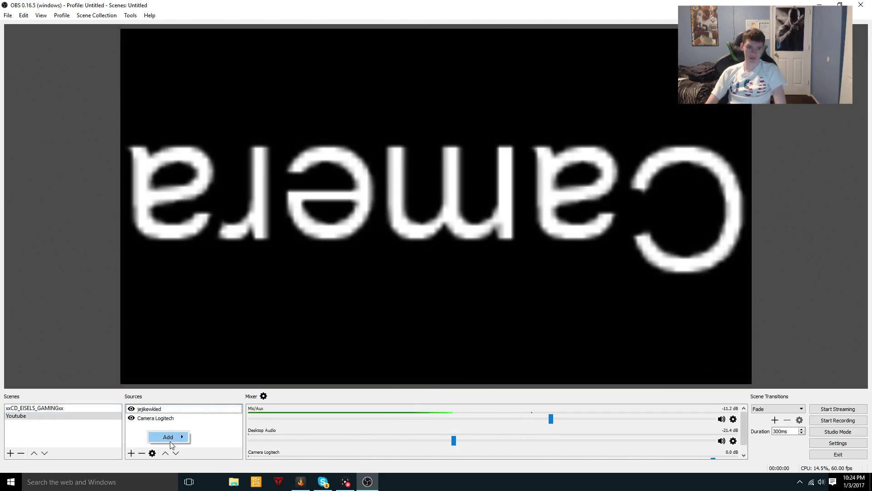
{"action": "mouse_move", "coordinate": [170, 439]}
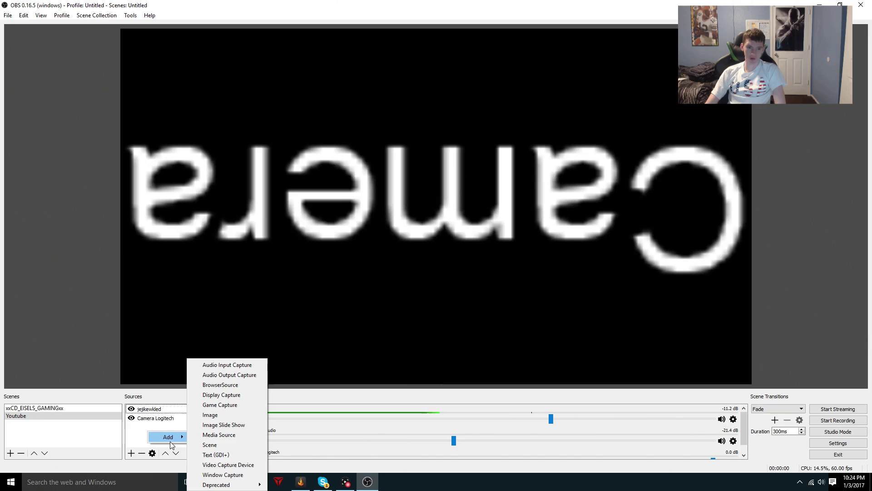
{"action": "left_click", "coordinate": [233, 464]}
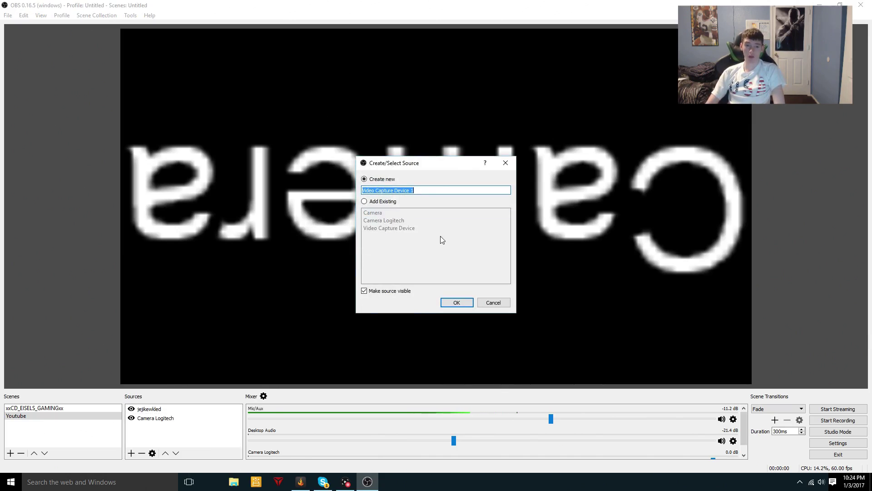
{"action": "left_click", "coordinate": [494, 303]}
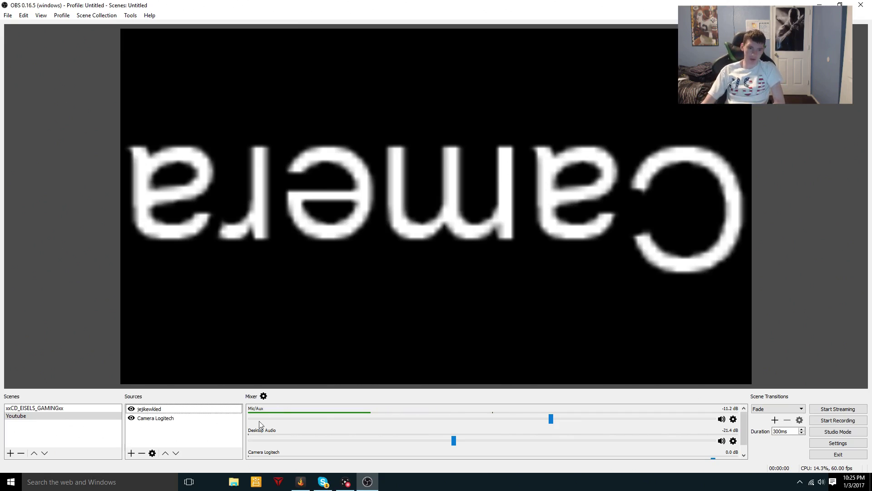
- Remove the upside-down text source from the Youtube scene and confirm its removal
{"action": "left_click", "coordinate": [154, 409]}
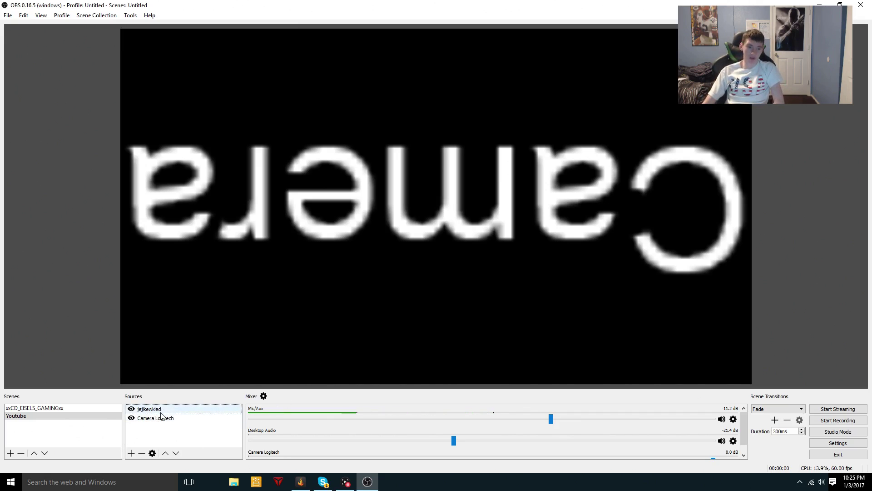
{"action": "right_click", "coordinate": [161, 412]}
{"action": "key", "text": "super"}
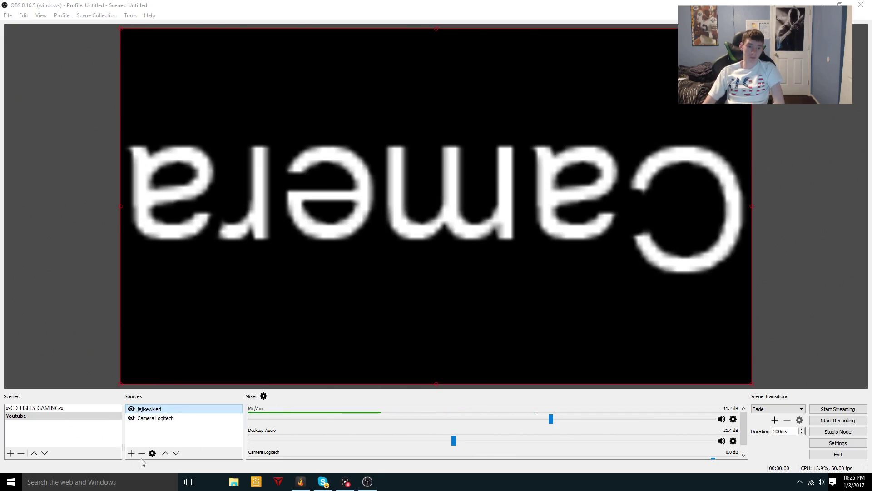
{"action": "left_click", "coordinate": [242, 437]}
{"action": "left_click", "coordinate": [184, 410]}
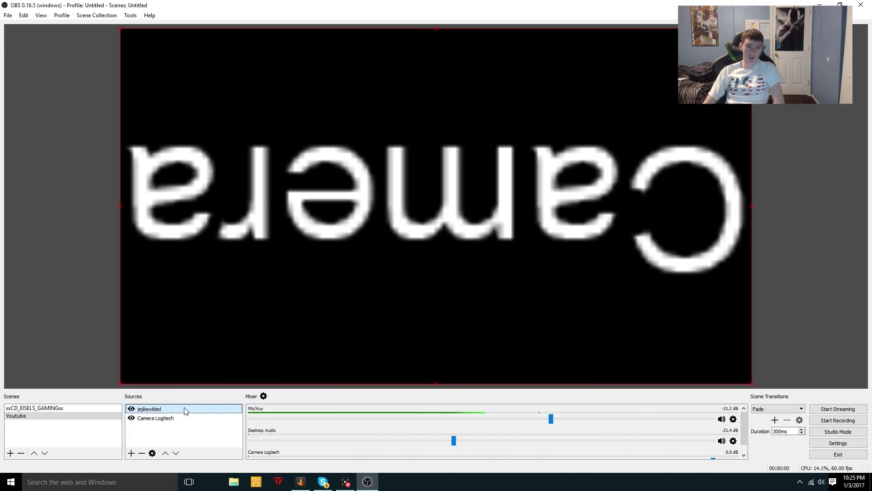
{"action": "right_click", "coordinate": [186, 410]}
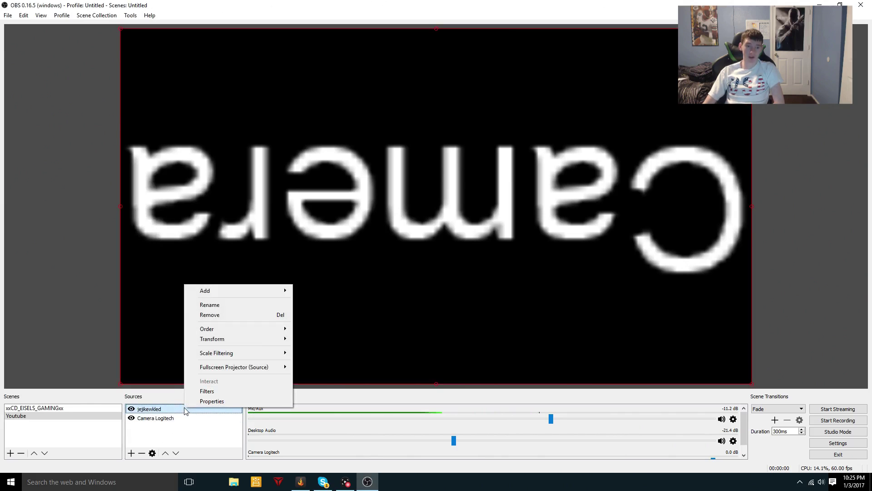
{"action": "left_click", "coordinate": [225, 315]}
{"action": "left_click", "coordinate": [441, 253]}
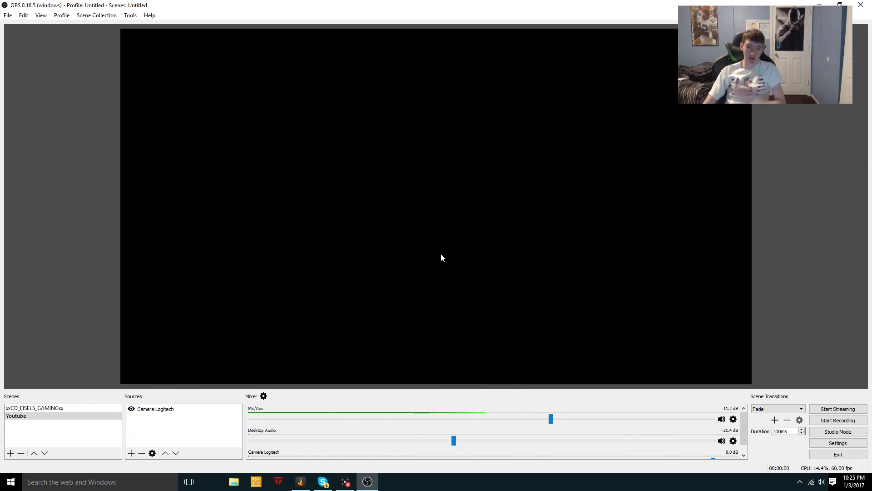
{"action": "left_click", "coordinate": [170, 411]}
{"action": "right_click", "coordinate": [170, 413]}
{"action": "left_click", "coordinate": [197, 408]}
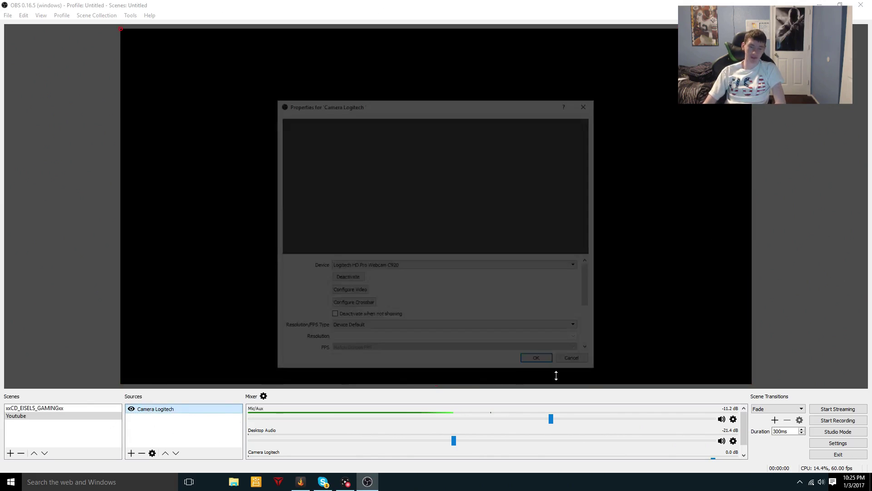
{"action": "scroll", "coordinate": [390, 328], "scroll_direction": "down", "scroll_amount": 1}
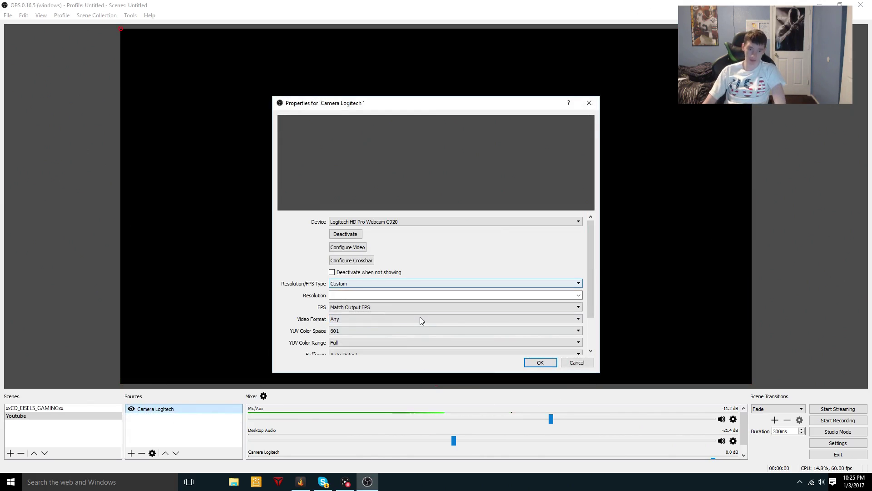
{"action": "scroll", "coordinate": [482, 333], "scroll_direction": "up", "scroll_amount": 2}
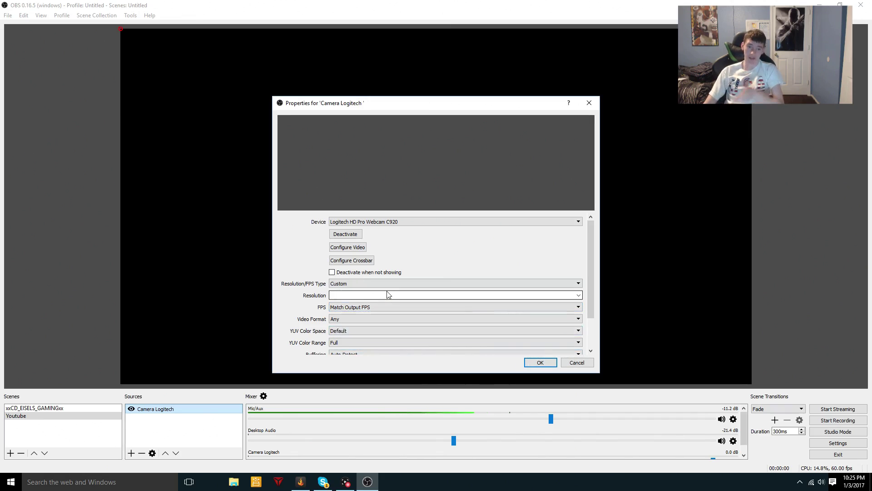
{"action": "left_click", "coordinate": [568, 362]}
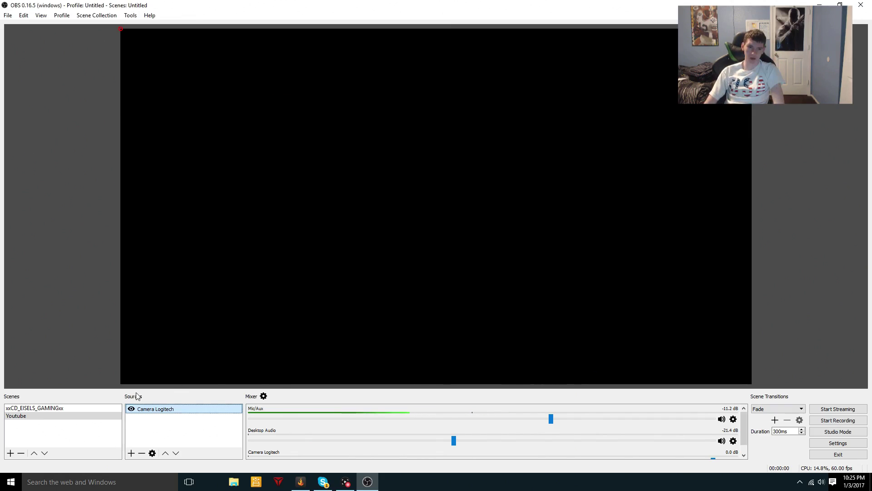
- Remove the Camera Logitech source from the Youtube scene and confirm its removal
{"action": "right_click", "coordinate": [165, 407]}
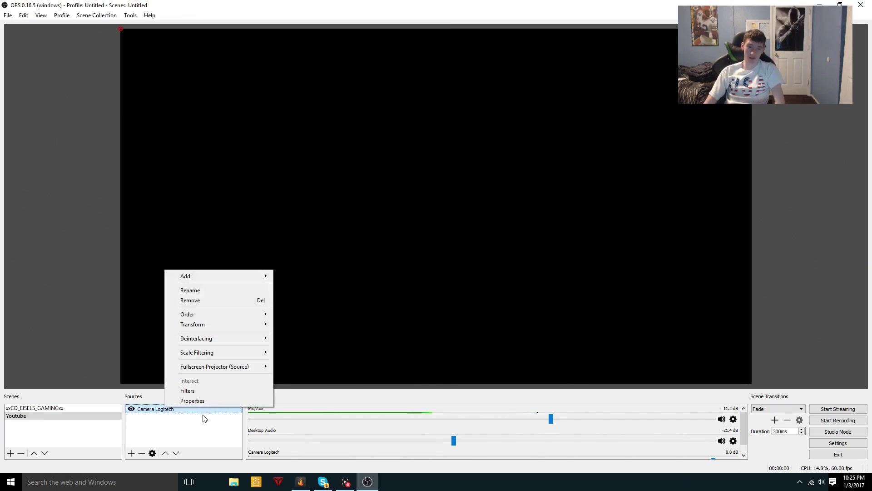
{"action": "left_click", "coordinate": [209, 299]}
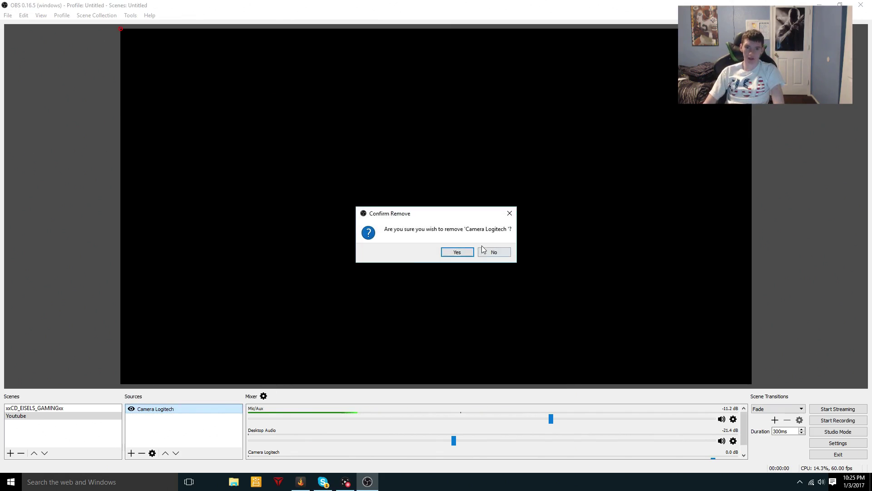
{"action": "left_click", "coordinate": [456, 251]}
- Add a new Text (GDI+) source named Camera to the Youtube scene
{"action": "right_click", "coordinate": [137, 428]}
{"action": "mouse_move", "coordinate": [157, 432]}
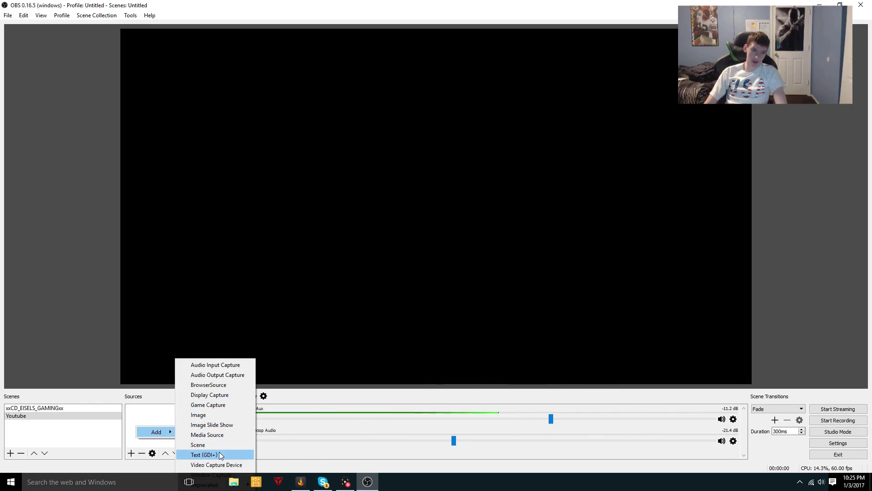
{"action": "left_click", "coordinate": [204, 454]}
{"action": "type", "text": "C"}
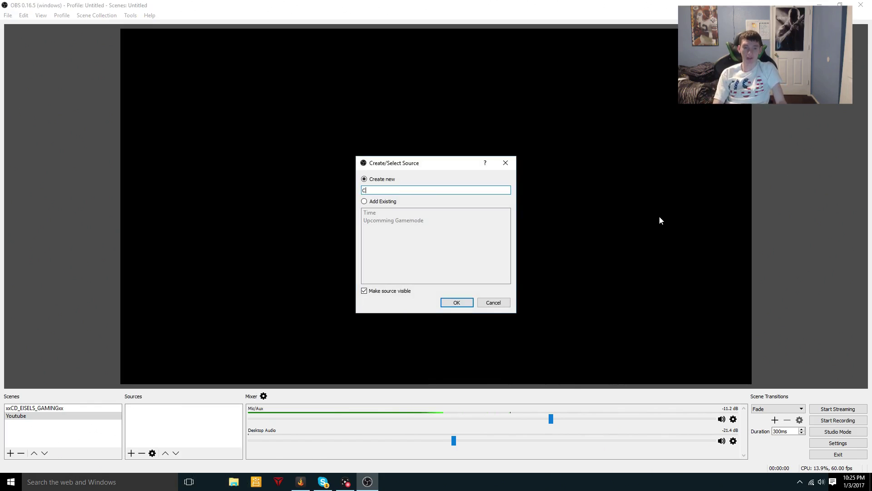
{"action": "type", "text": "amera"}
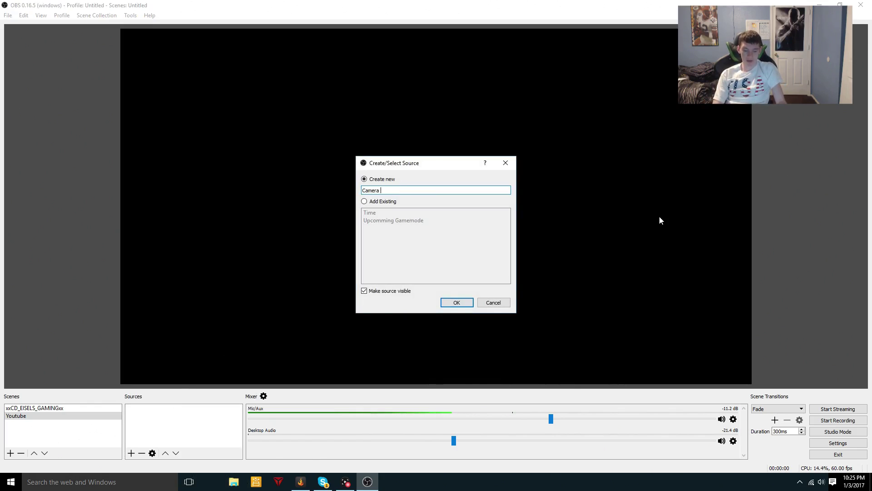
{"action": "left_click", "coordinate": [466, 304]}
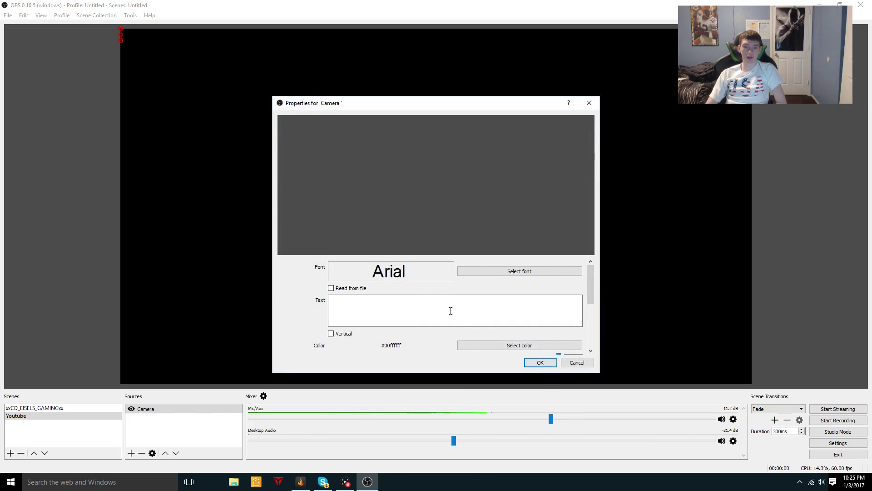
- Set the new text source's content to "Camera" and accept its properties
{"action": "left_click", "coordinate": [405, 315]}
{"action": "type", "text": "Camera"}
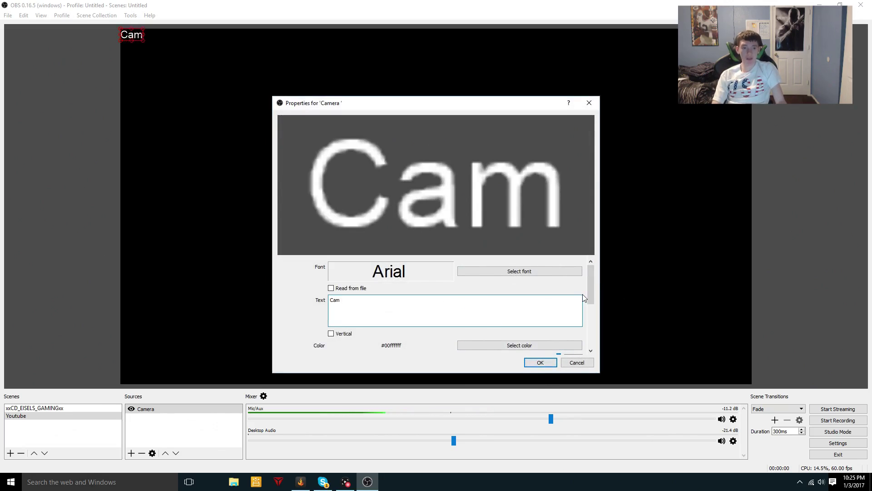
{"action": "left_click", "coordinate": [539, 362]}
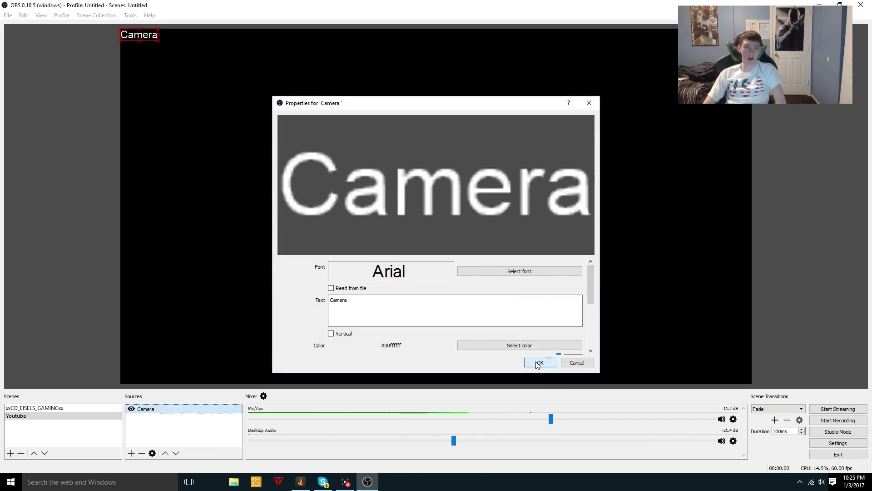
- Enlarge the Camera text and place it in the upper-right corner of the canvas, keeping it selected
{"action": "left_click_drag", "start_coordinate": [151, 42], "coordinate": [553, 92]}
{"action": "left_click", "coordinate": [702, 164]}
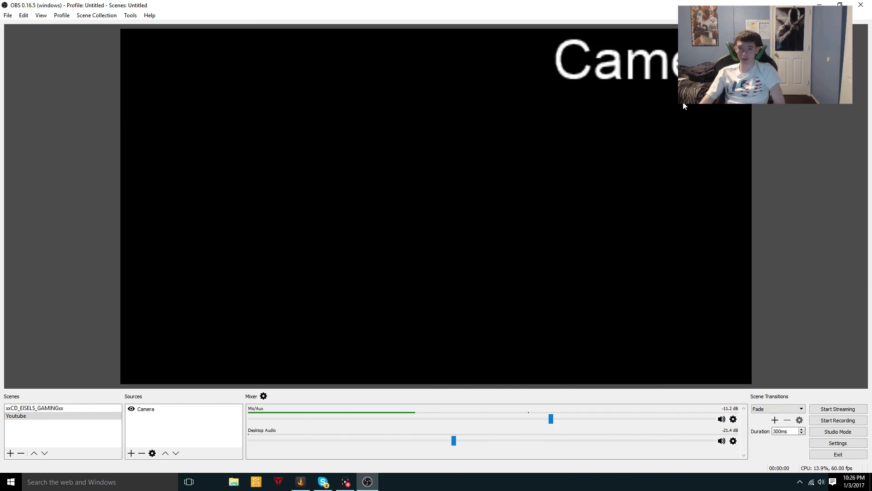
{"action": "left_click", "coordinate": [637, 62]}
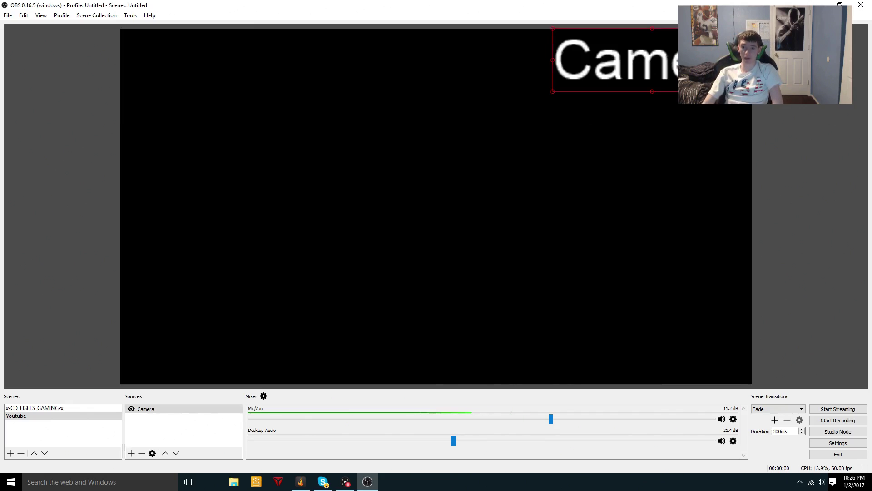